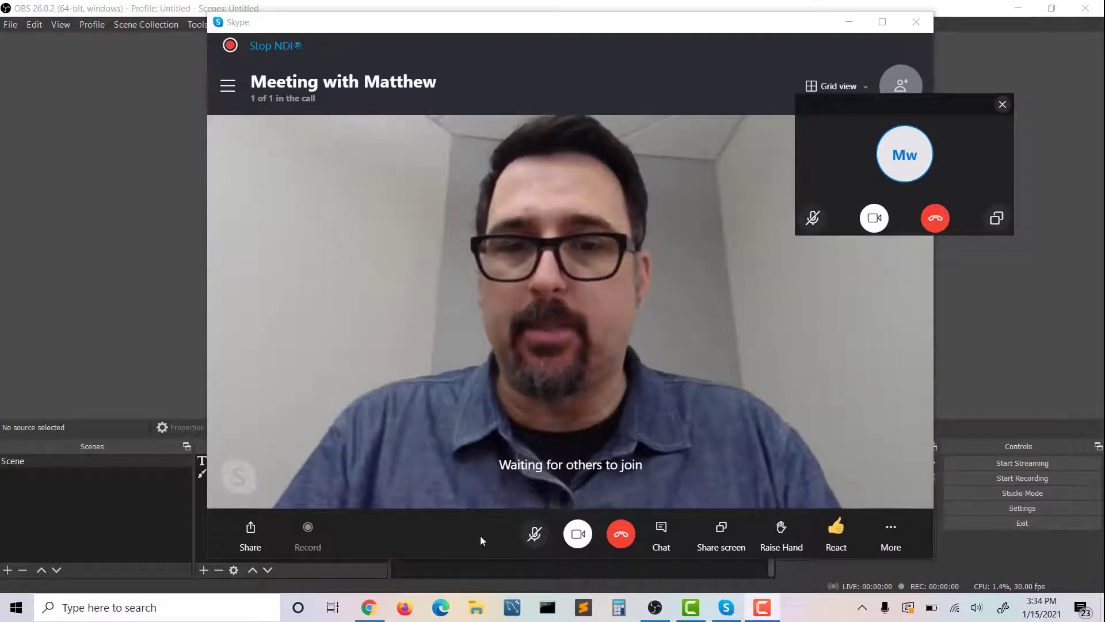
Switch to Chrome, open skype.com in a new browser tab and go to its Downloads page
{"action": "left_click", "coordinate": [369, 607]}
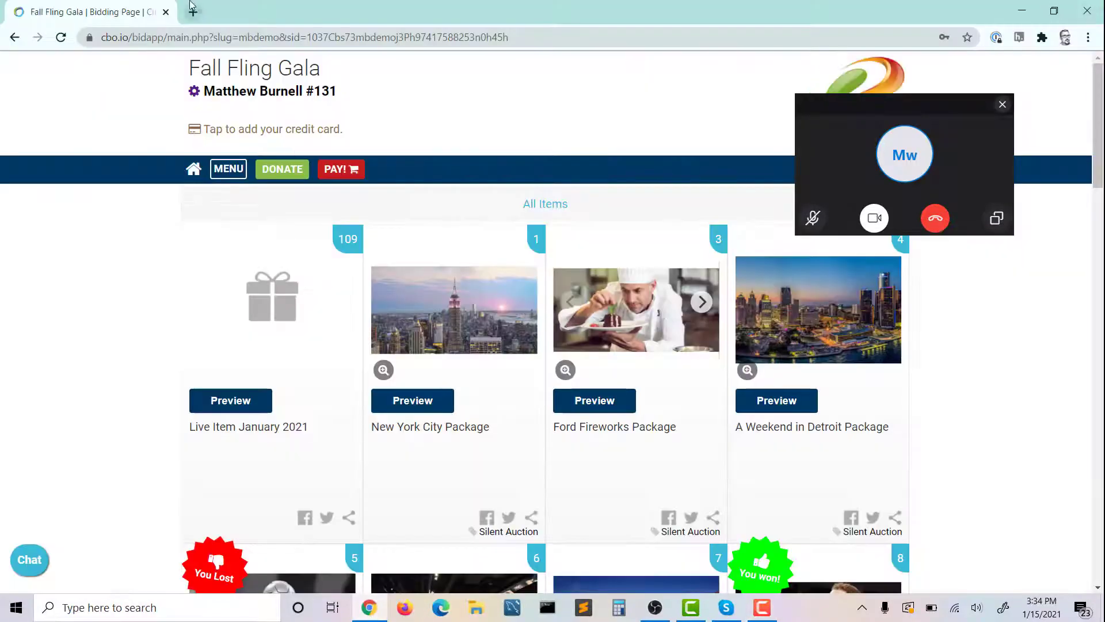
{"action": "left_click", "coordinate": [192, 9]}
{"action": "type", "text": "skype"}
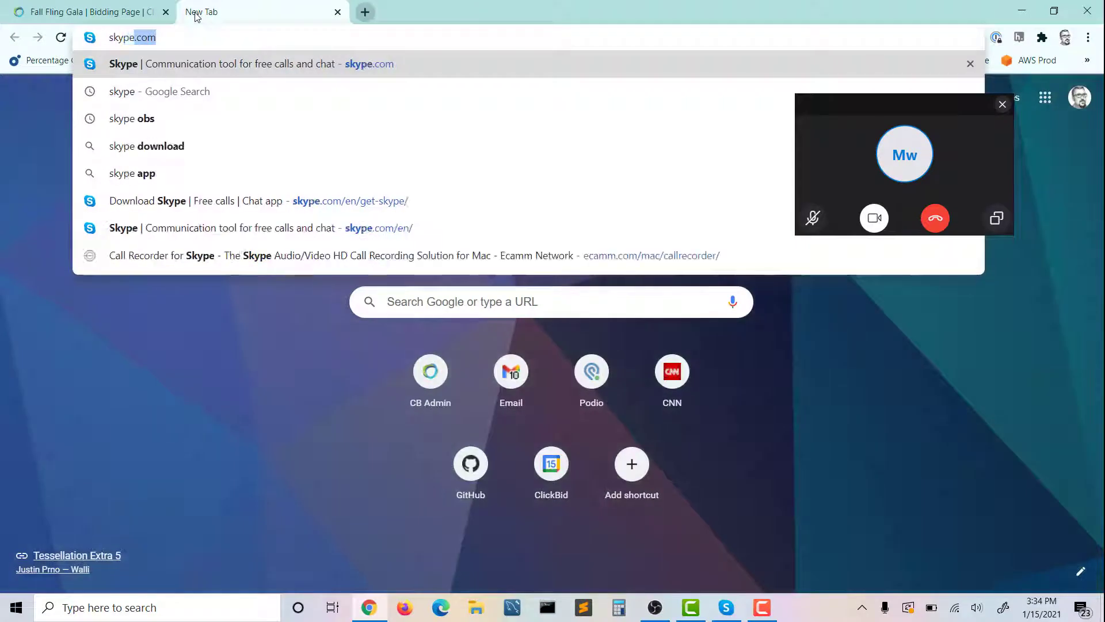
{"action": "key", "text": "Return"}
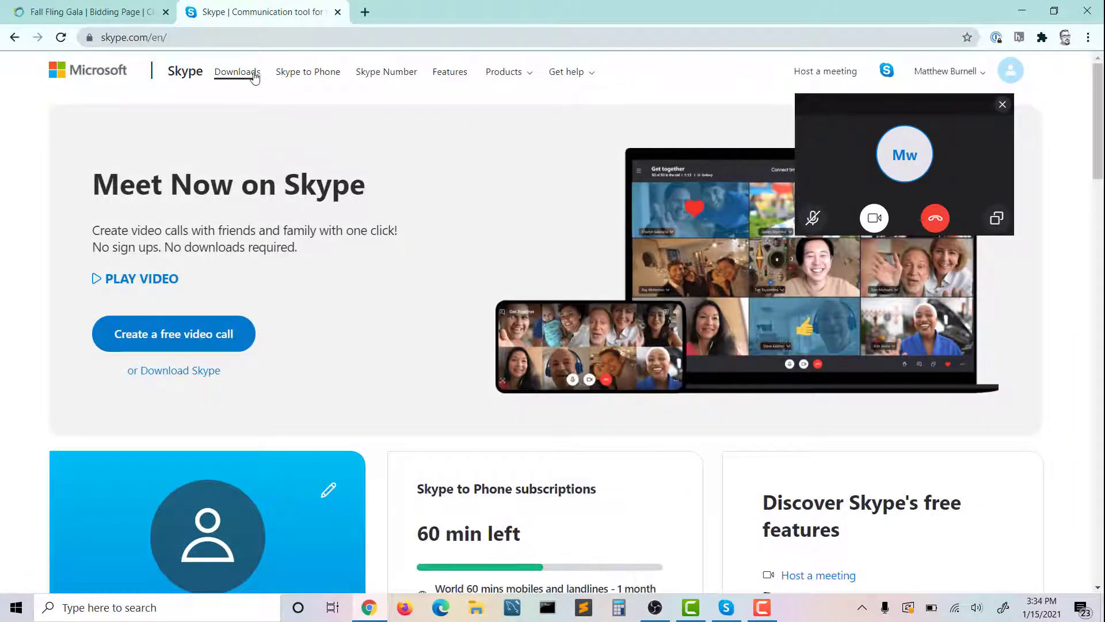
{"action": "left_click", "coordinate": [254, 77]}
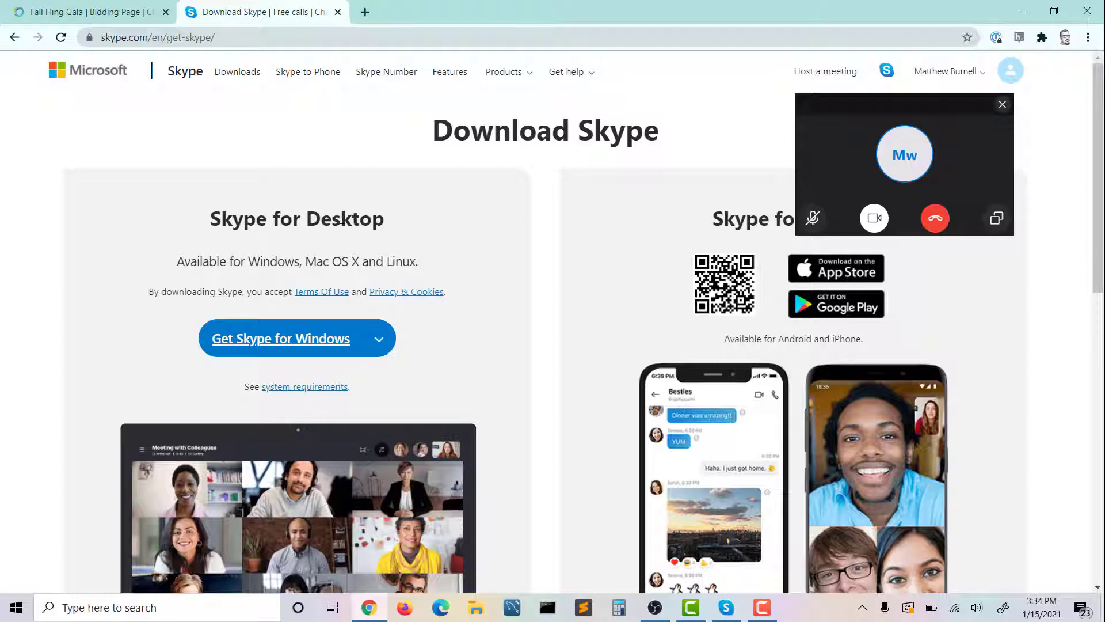
Examine the Skype download options for desktop, choose Get Skype for Windows, and close the page
{"action": "scroll", "coordinate": [342, 219], "scroll_direction": "down", "scroll_amount": 8}
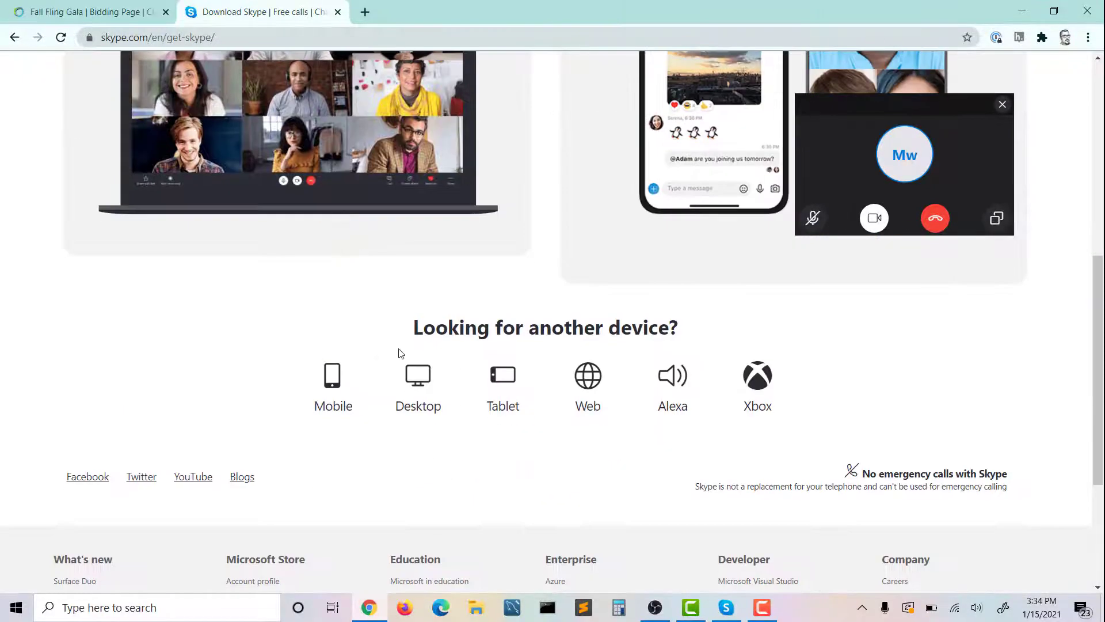
{"action": "left_click", "coordinate": [434, 389]}
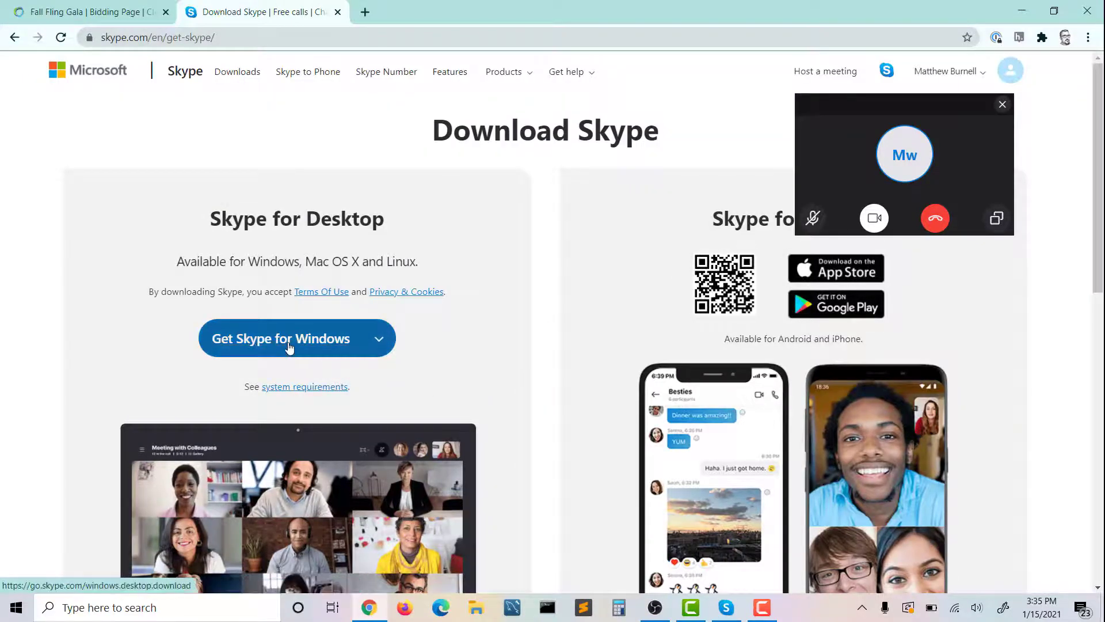
{"action": "left_click", "coordinate": [290, 344]}
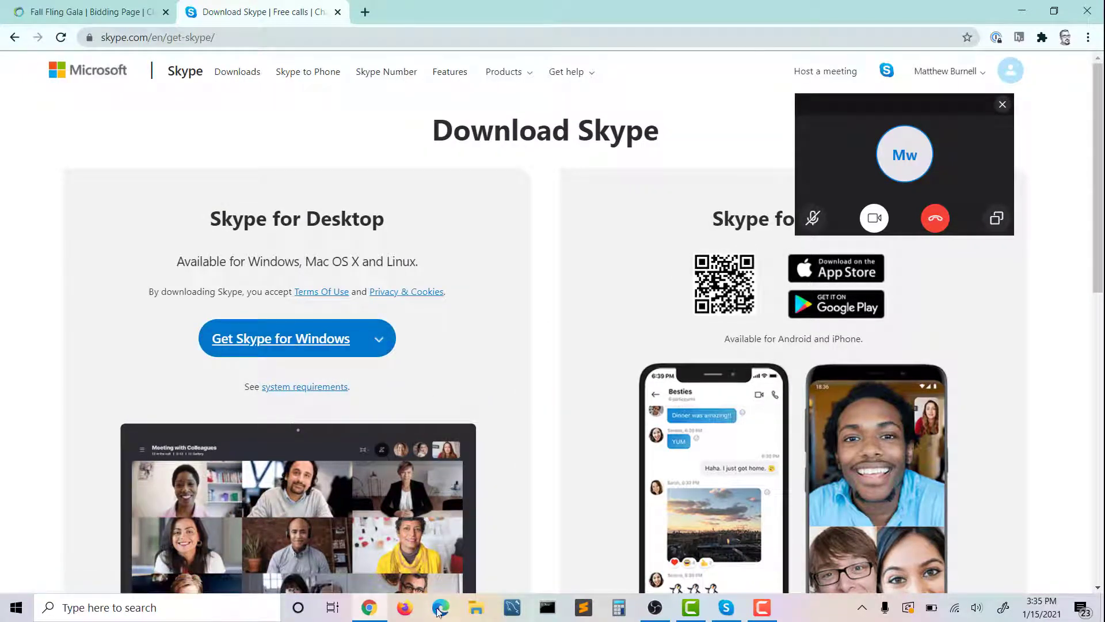
{"action": "left_click", "coordinate": [338, 12]}
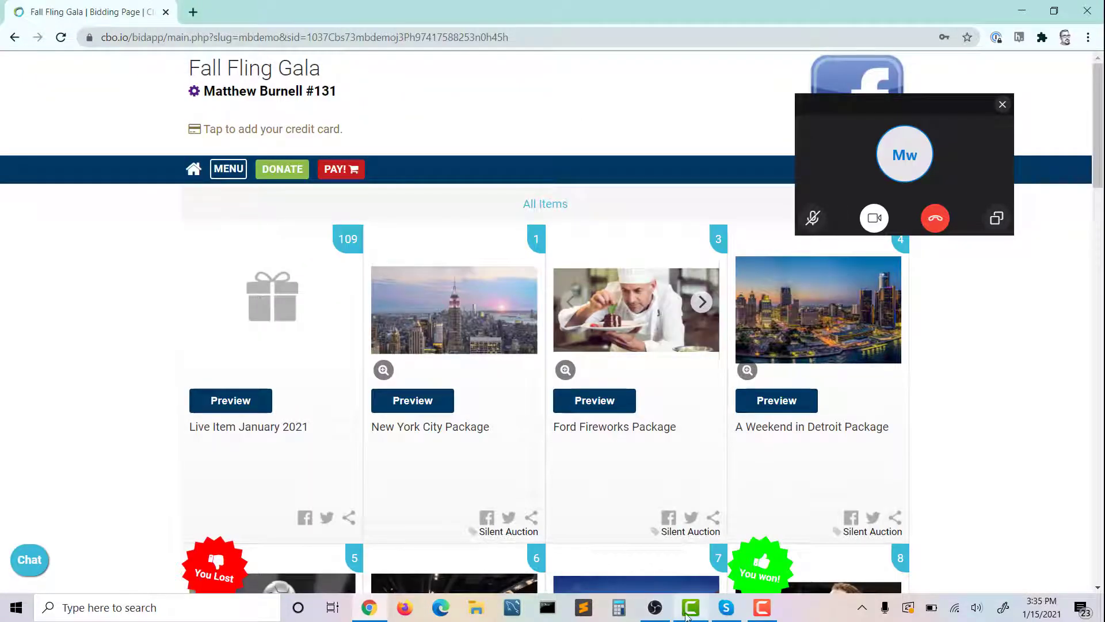
Switch to Skype and check the Allow NDI usage option in the Advanced calling settings, then return to the meeting view
{"action": "left_click", "coordinate": [725, 607]}
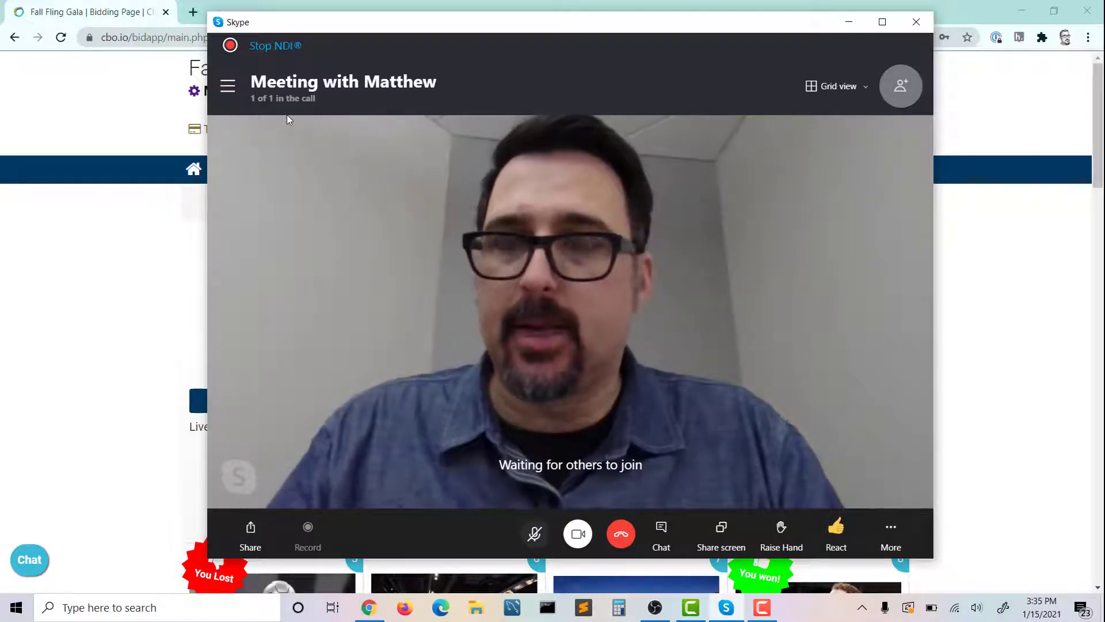
{"action": "left_click", "coordinate": [228, 85]}
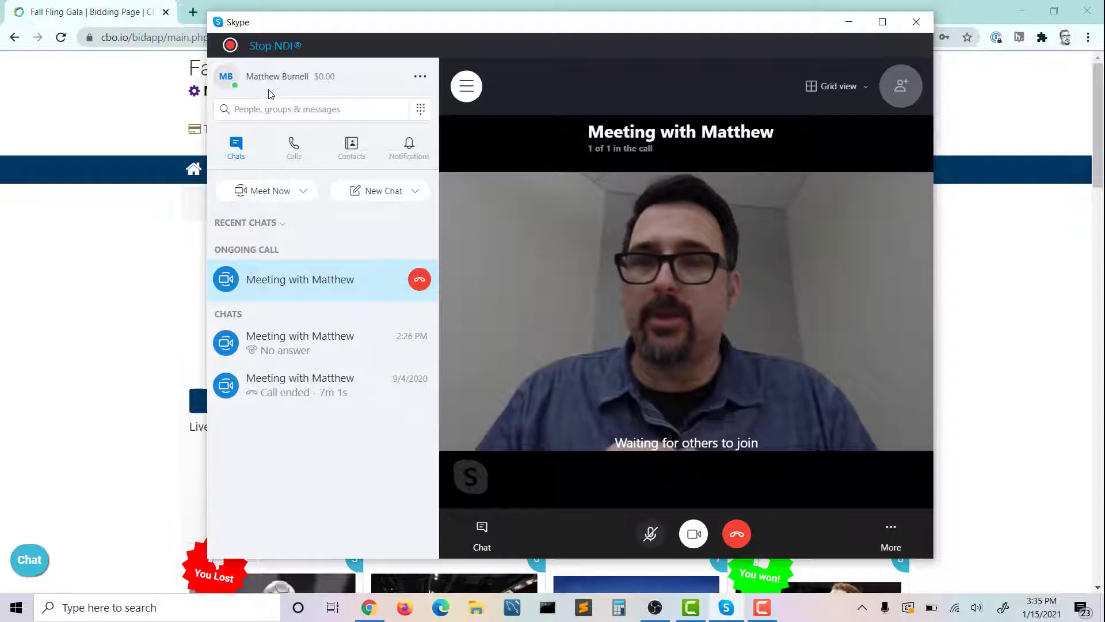
{"action": "left_click", "coordinate": [419, 78]}
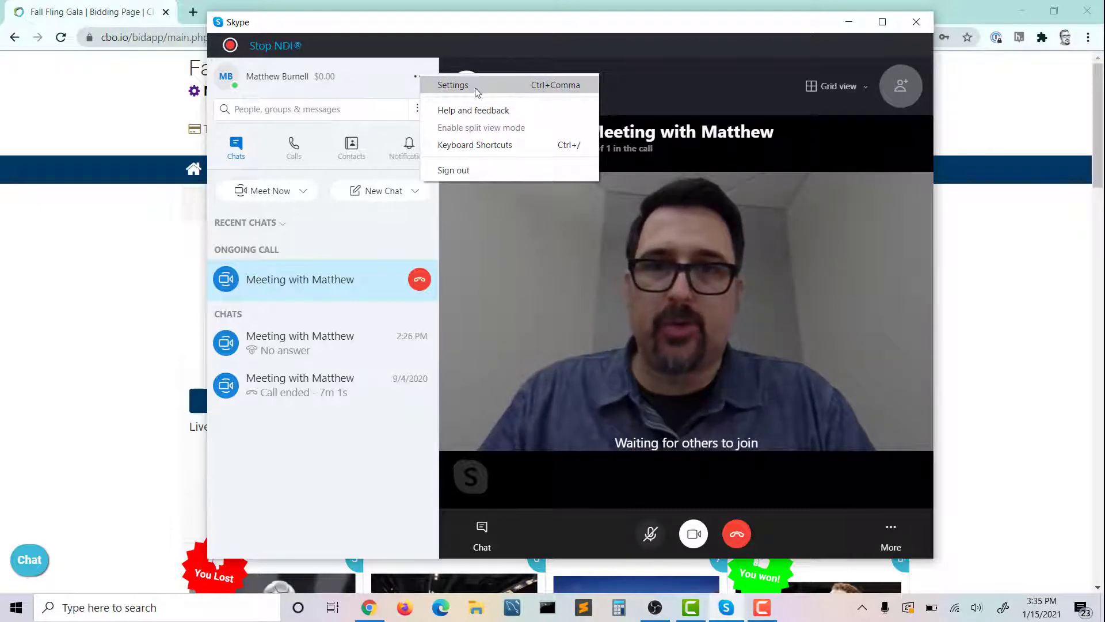
{"action": "left_click", "coordinate": [448, 86]}
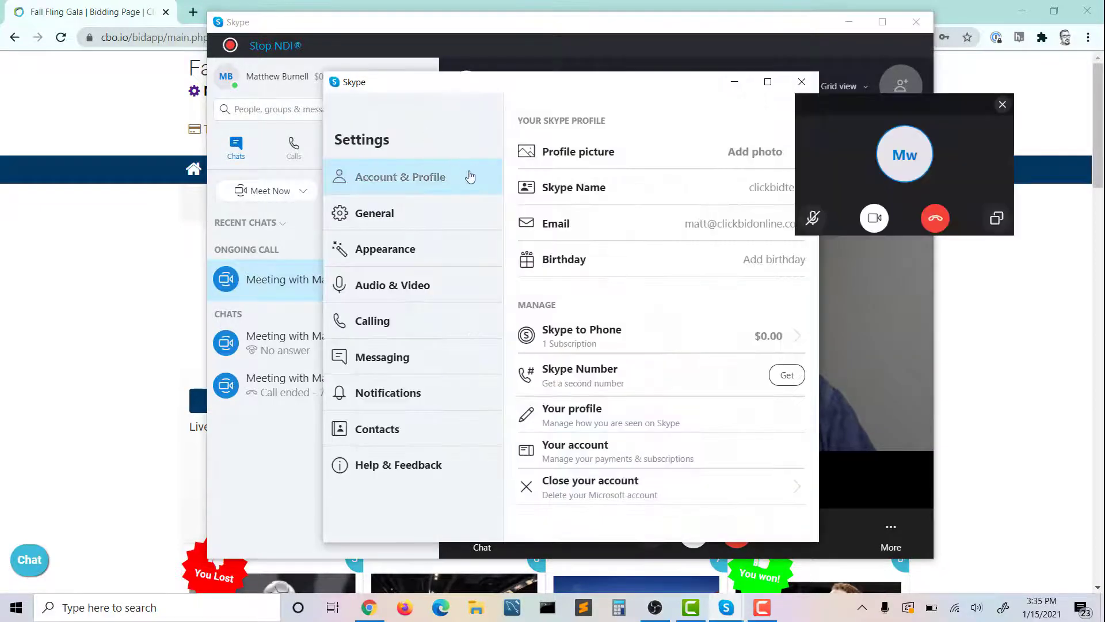
{"action": "left_click", "coordinate": [375, 325]}
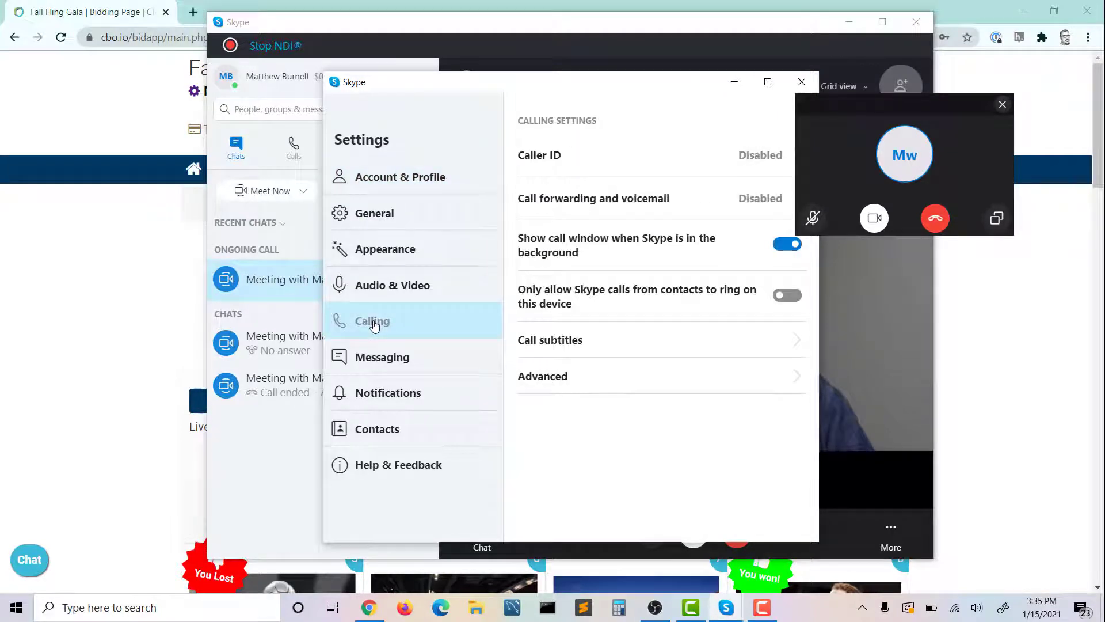
{"action": "left_click", "coordinate": [544, 377]}
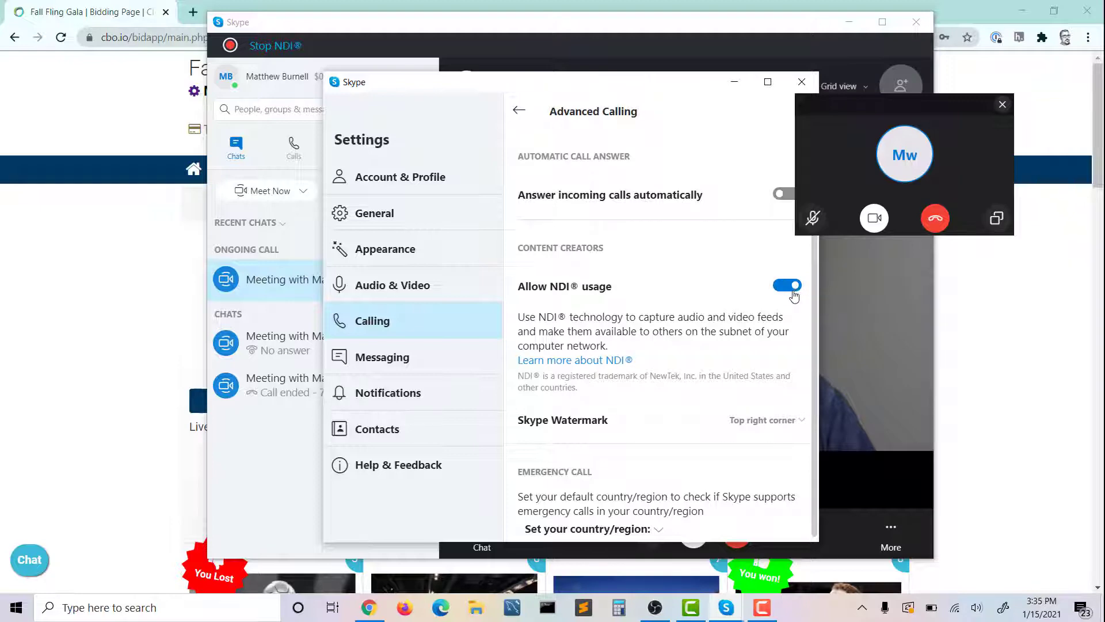
{"action": "left_click", "coordinate": [801, 84]}
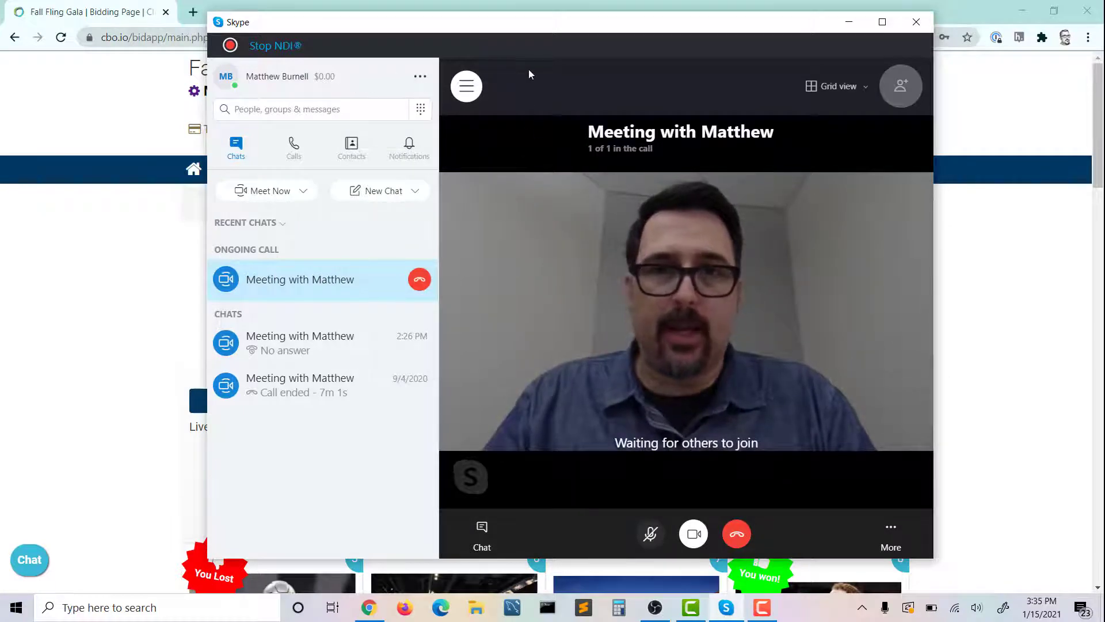
{"action": "left_click", "coordinate": [473, 83]}
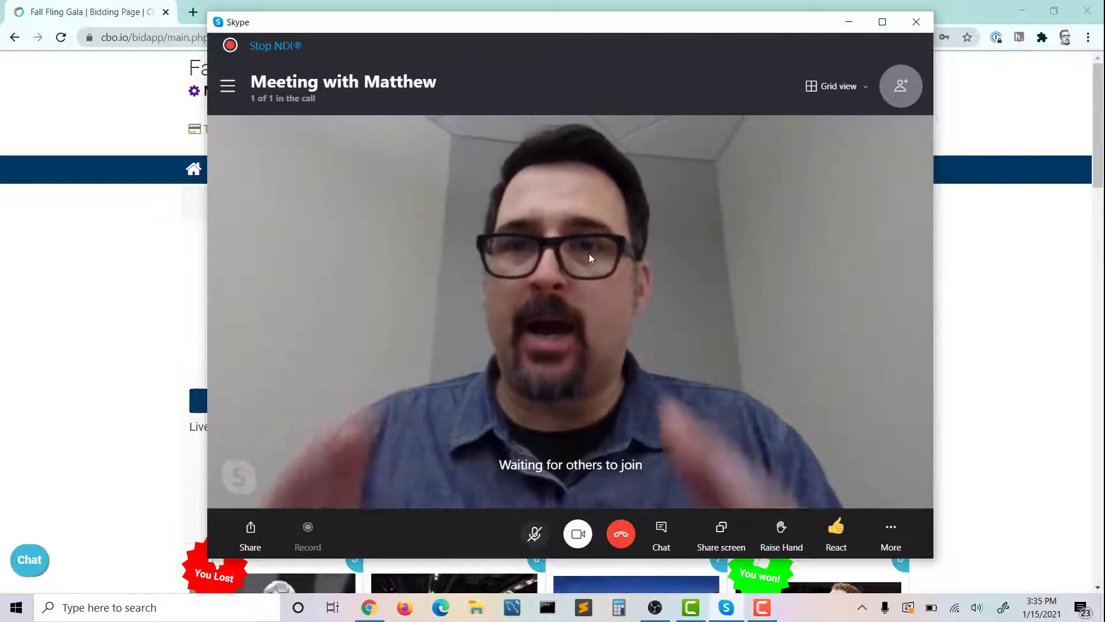
Switch to OBS, dismiss the floating Skype call window, and add a new scene named Scene 2
{"action": "left_click", "coordinate": [655, 608]}
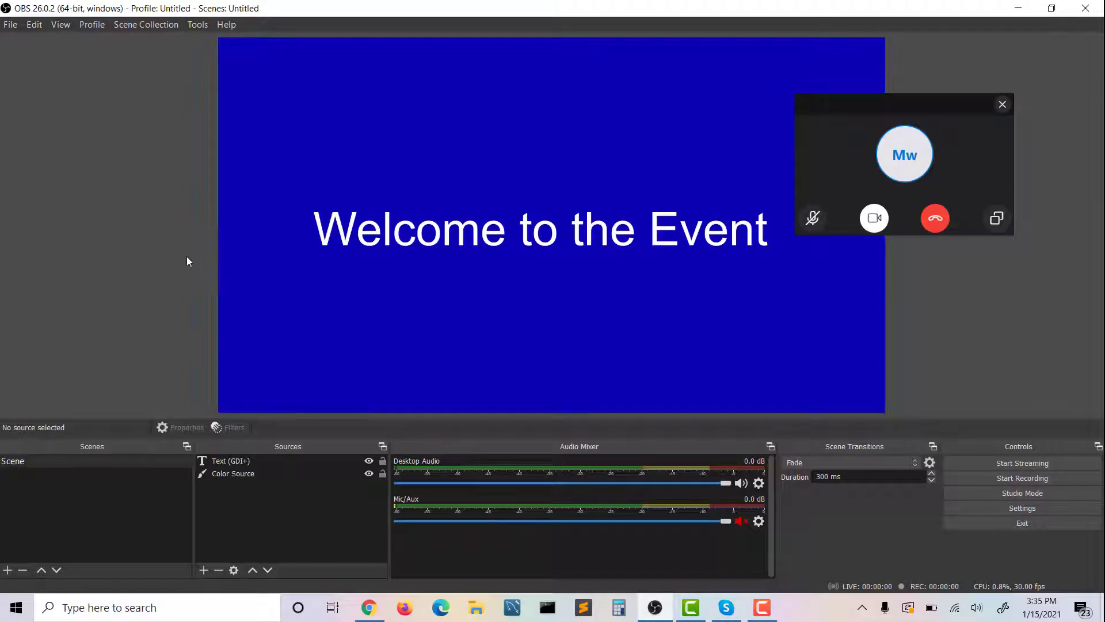
{"action": "left_click", "coordinate": [1001, 107]}
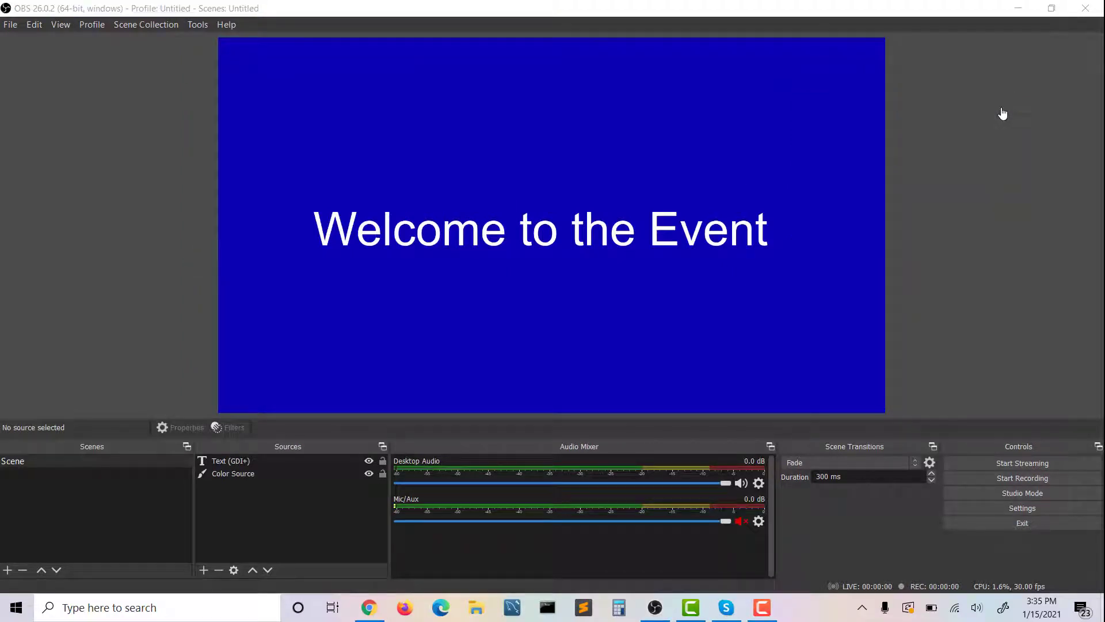
{"action": "left_click", "coordinate": [79, 488]}
{"action": "left_click", "coordinate": [7, 569]}
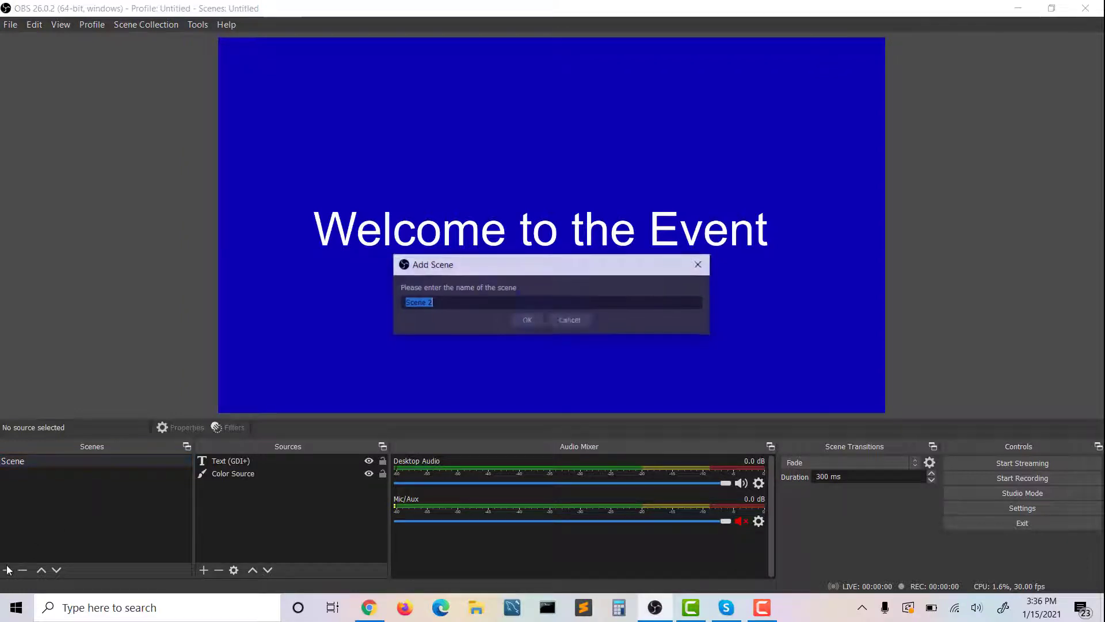
{"action": "left_click", "coordinate": [528, 329]}
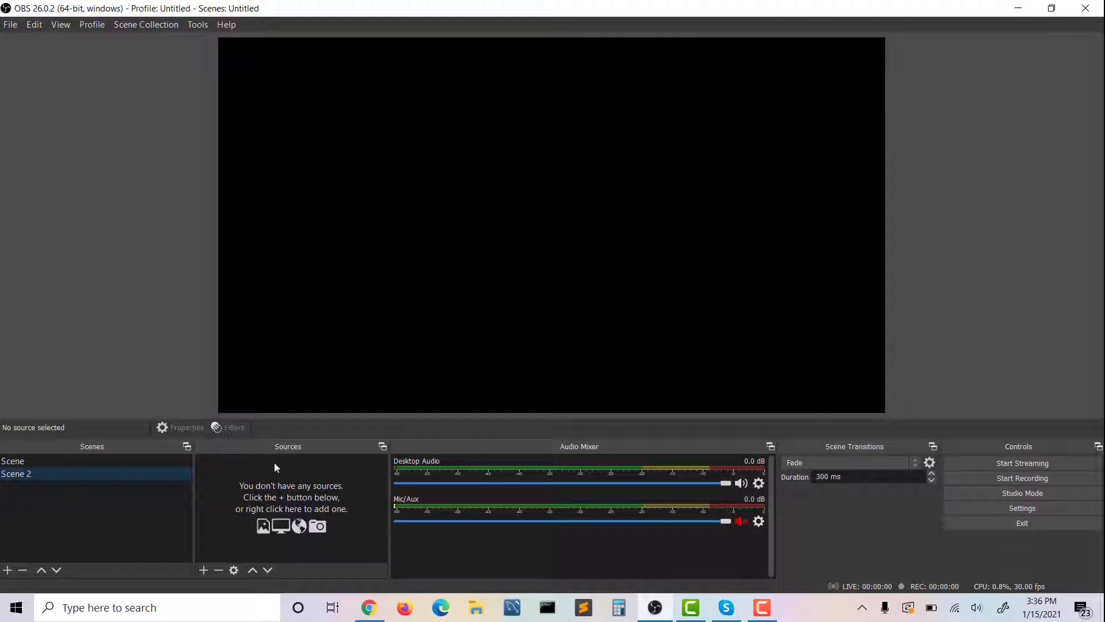
Add a new NDI Source to Scene 2 with LAPTOPPOS (Skype - (Local)) as its source name
{"action": "left_click", "coordinate": [204, 570]}
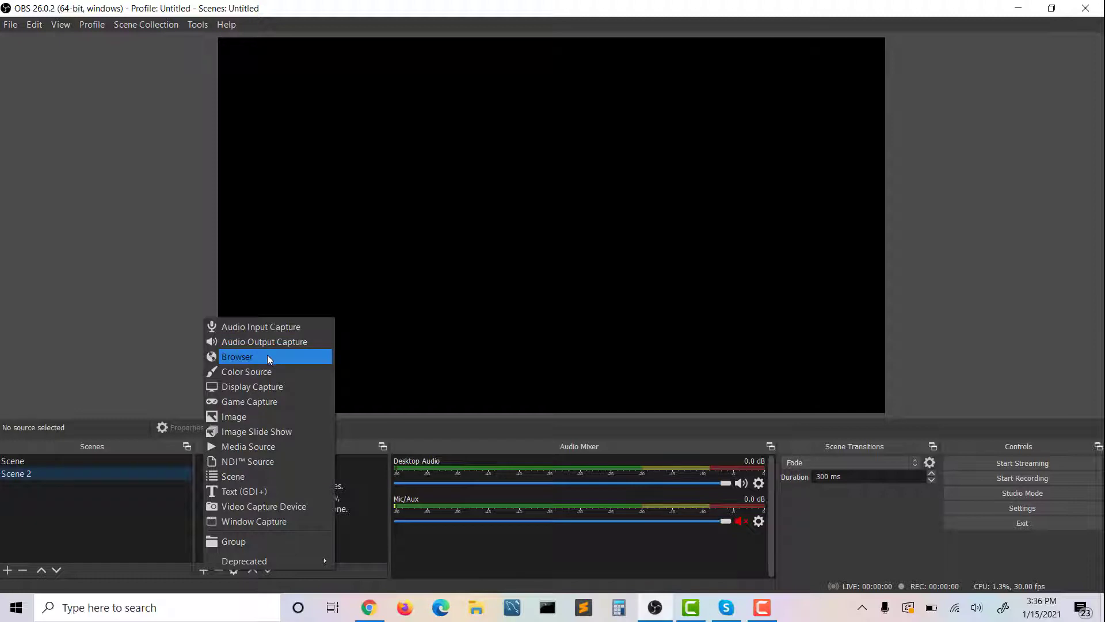
{"action": "left_click", "coordinate": [245, 462]}
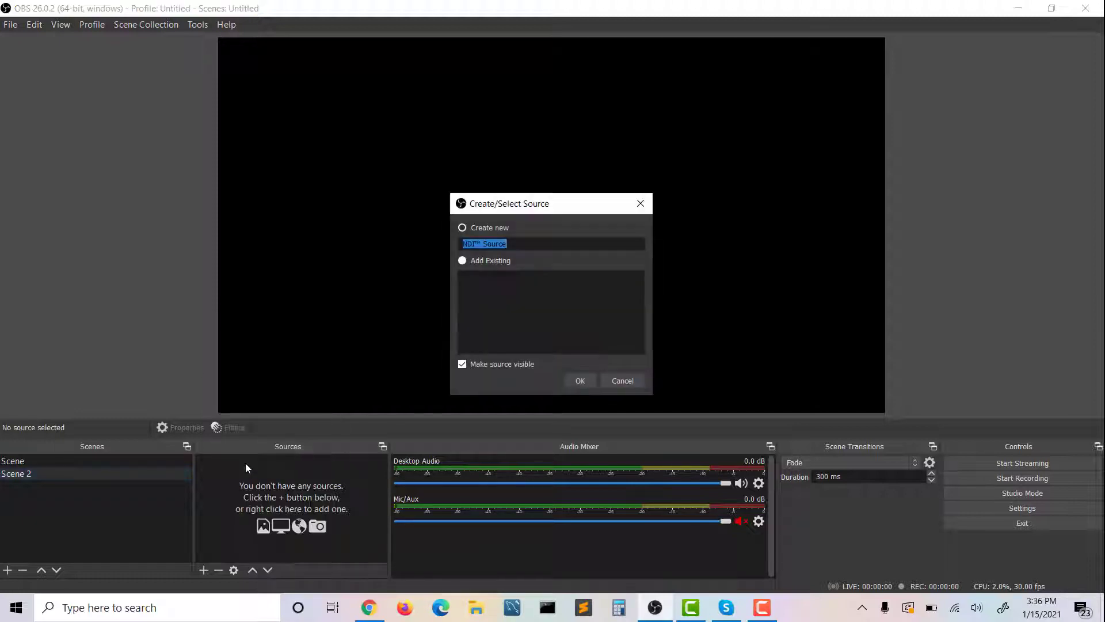
{"action": "left_click", "coordinate": [577, 378]}
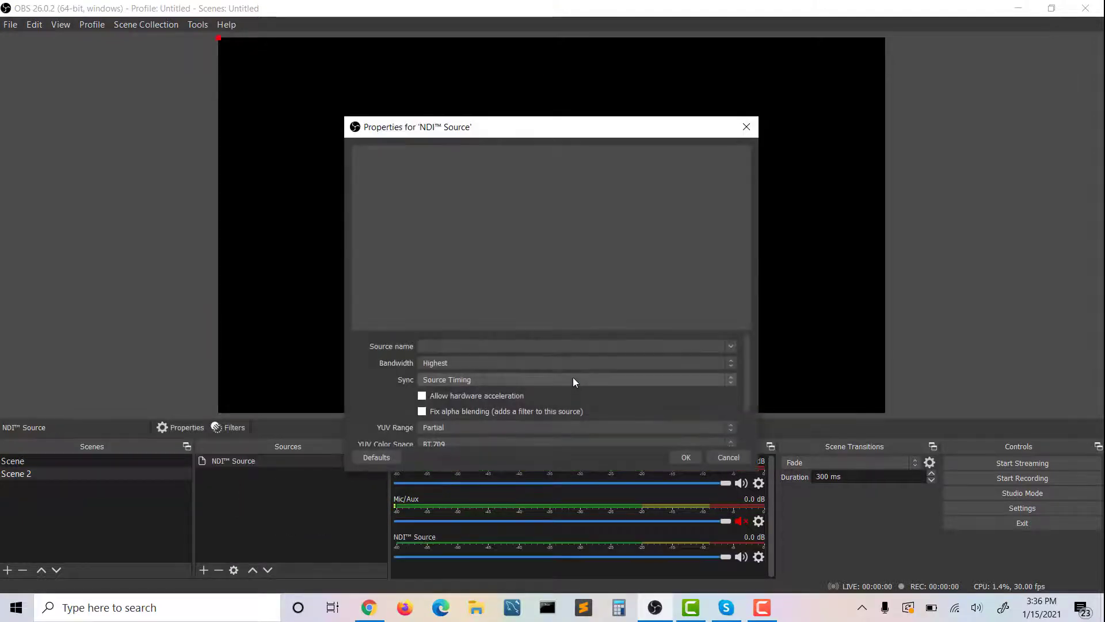
{"action": "left_click", "coordinate": [728, 347]}
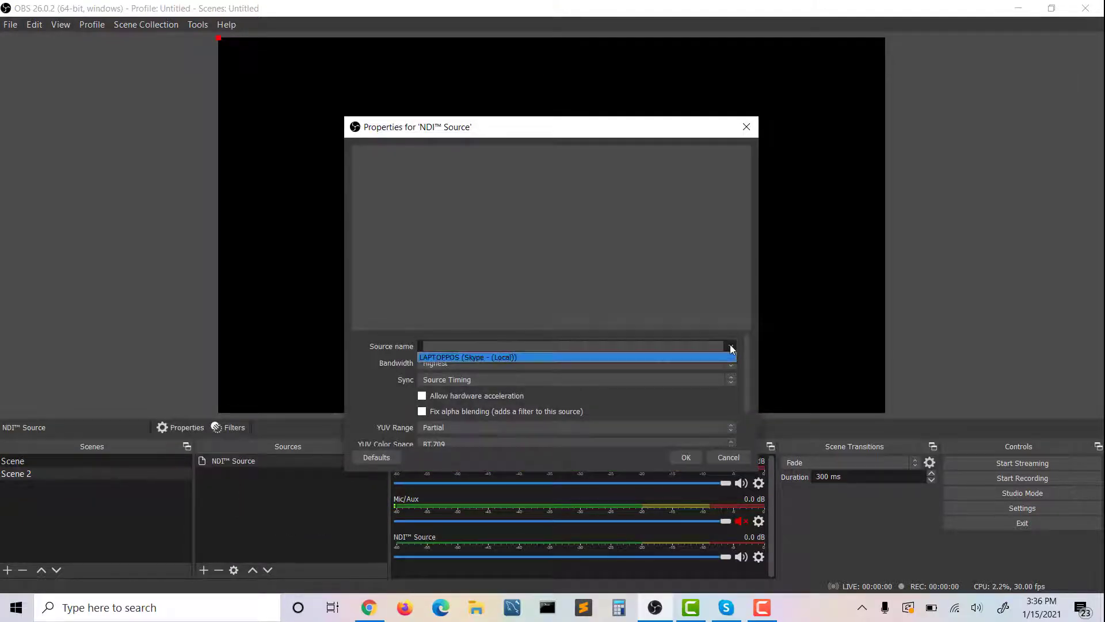
{"action": "left_click", "coordinate": [507, 358]}
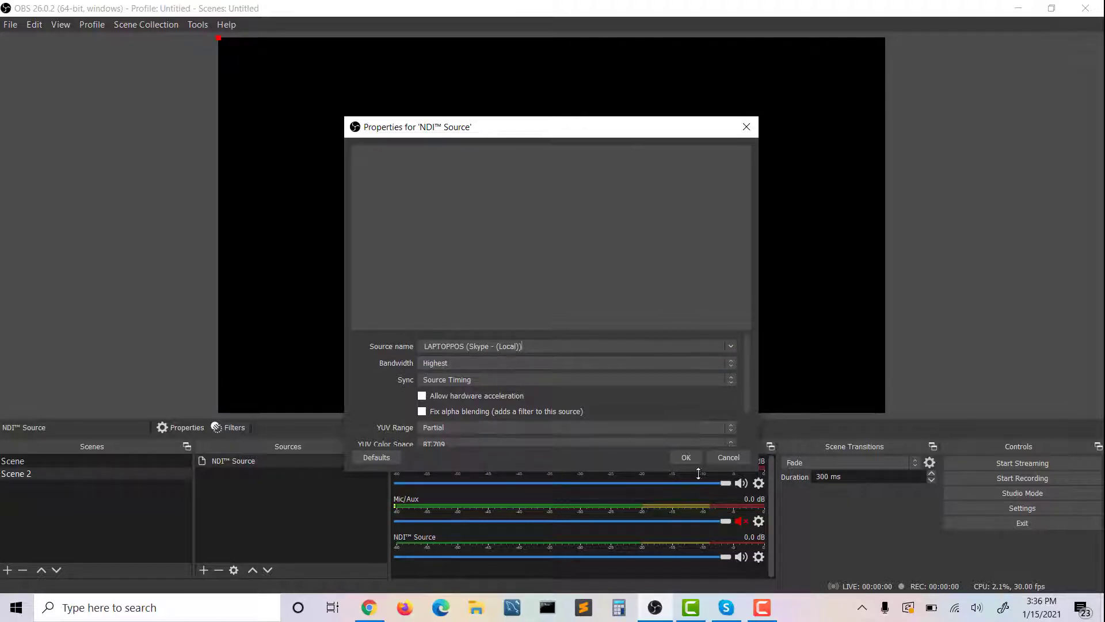
{"action": "left_click", "coordinate": [683, 458]}
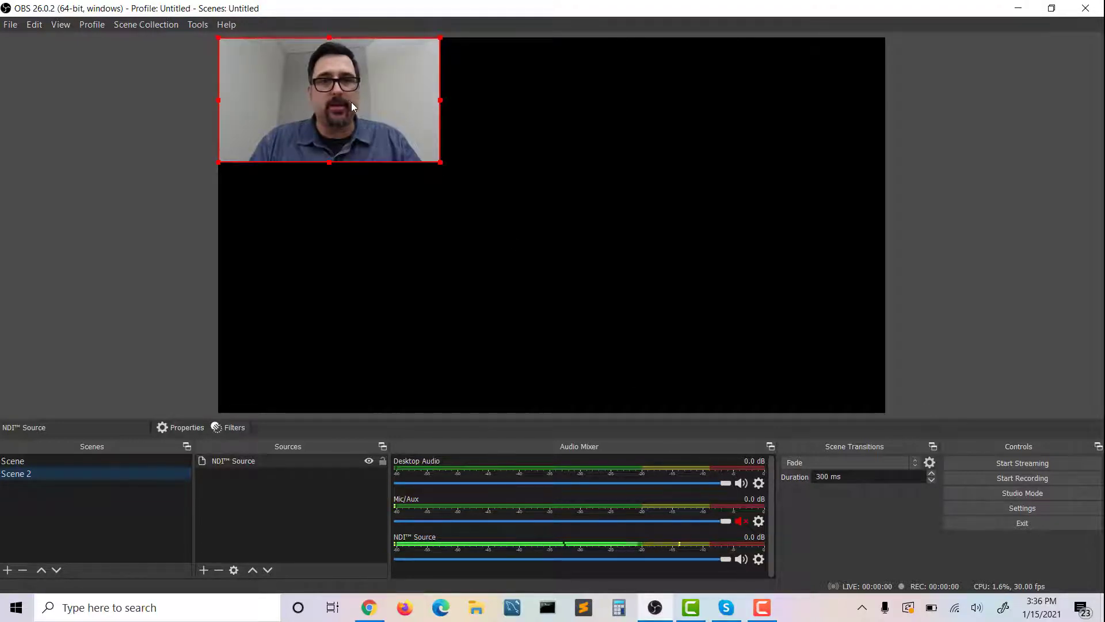
Move the NDI video down along the canvas's left edge and enlarge it to about half the canvas width
{"action": "left_click_drag", "start_coordinate": [351, 103], "coordinate": [359, 163]}
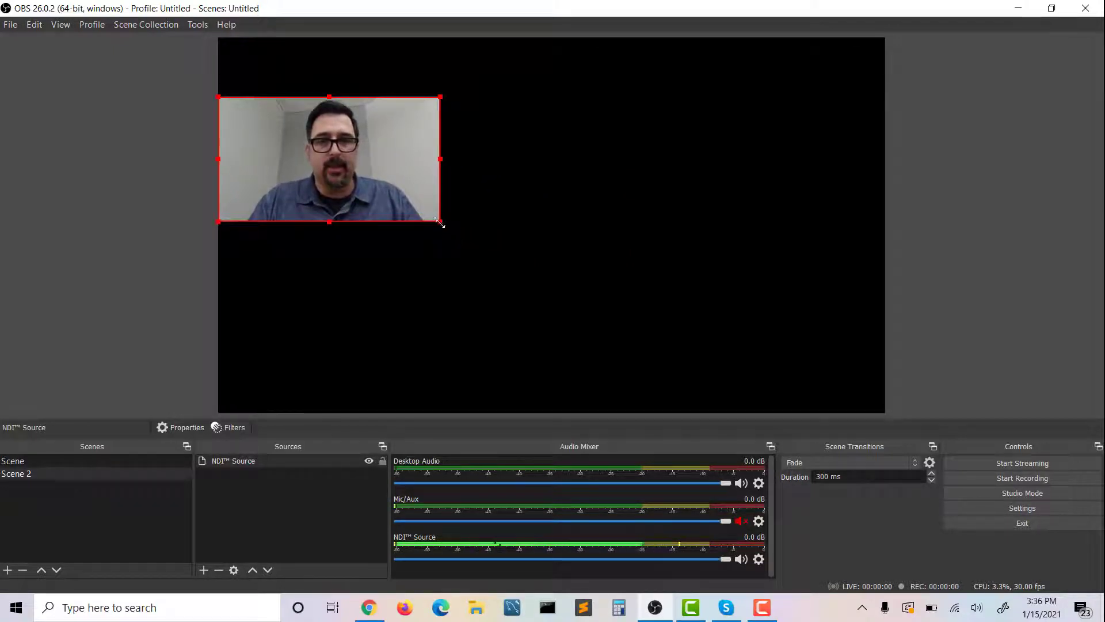
{"action": "left_click_drag", "start_coordinate": [441, 223], "coordinate": [541, 276]}
{"action": "left_click_drag", "start_coordinate": [475, 222], "coordinate": [455, 257]}
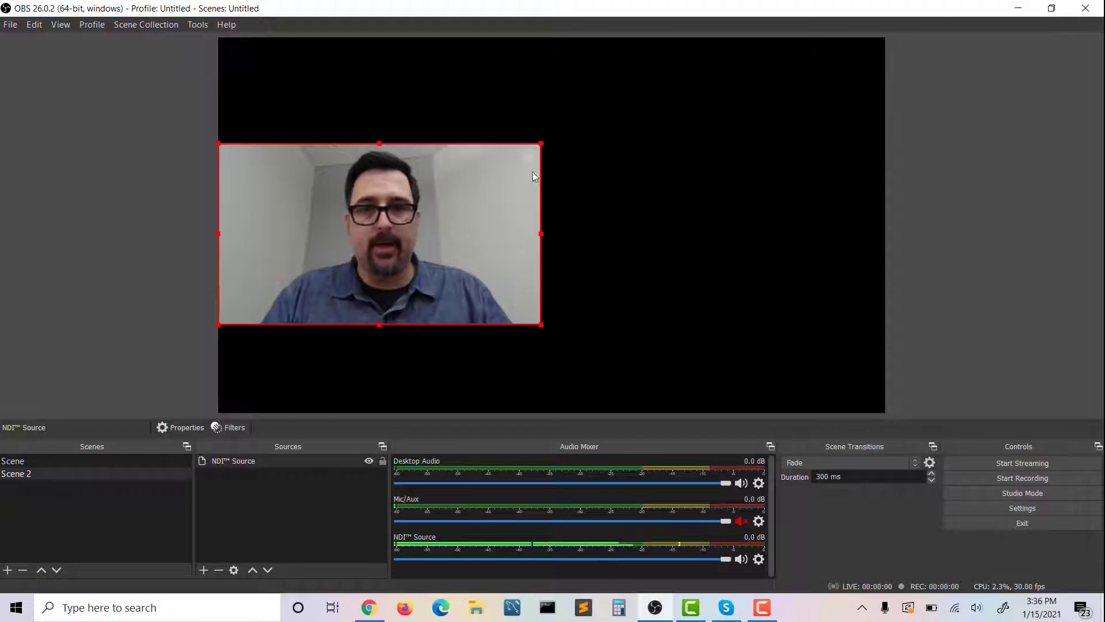
{"action": "mouse_move", "coordinate": [532, 144]}
{"action": "left_mouse_down"}
{"action": "mouse_move", "coordinate": [554, 127]}
{"action": "mouse_move", "coordinate": [547, 136]}
{"action": "left_mouse_up"}
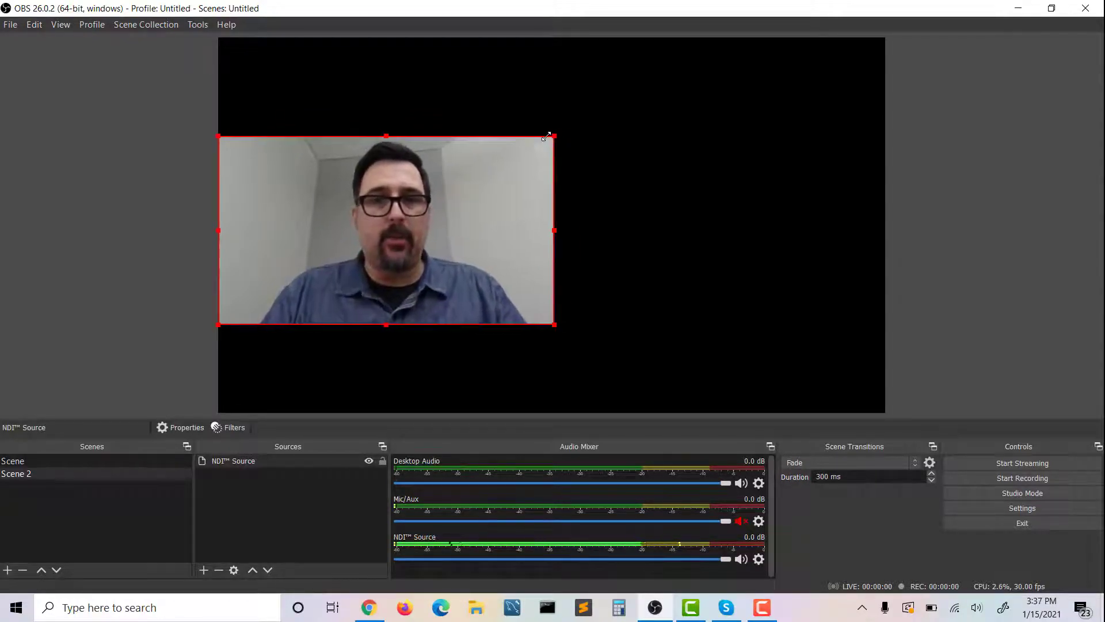
{"action": "left_click", "coordinate": [624, 143]}
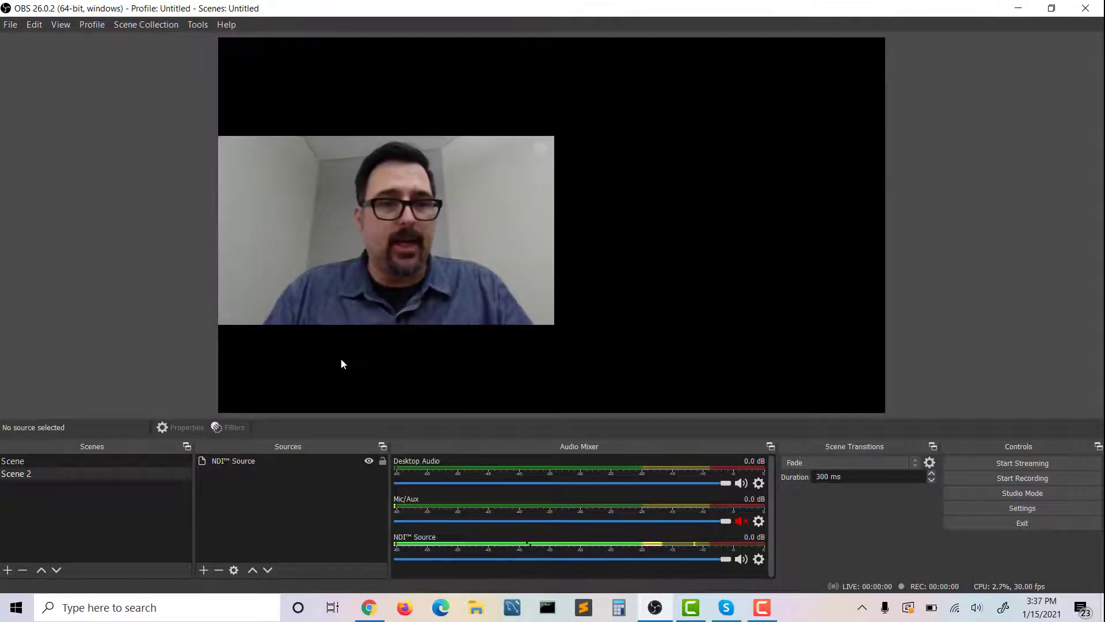
Add a second NDI source named NDI Source 2 to Scene 2, using the LAPTOPPOS (Skype - (Local)) feed
{"action": "left_click", "coordinate": [205, 570]}
{"action": "left_click", "coordinate": [249, 464]}
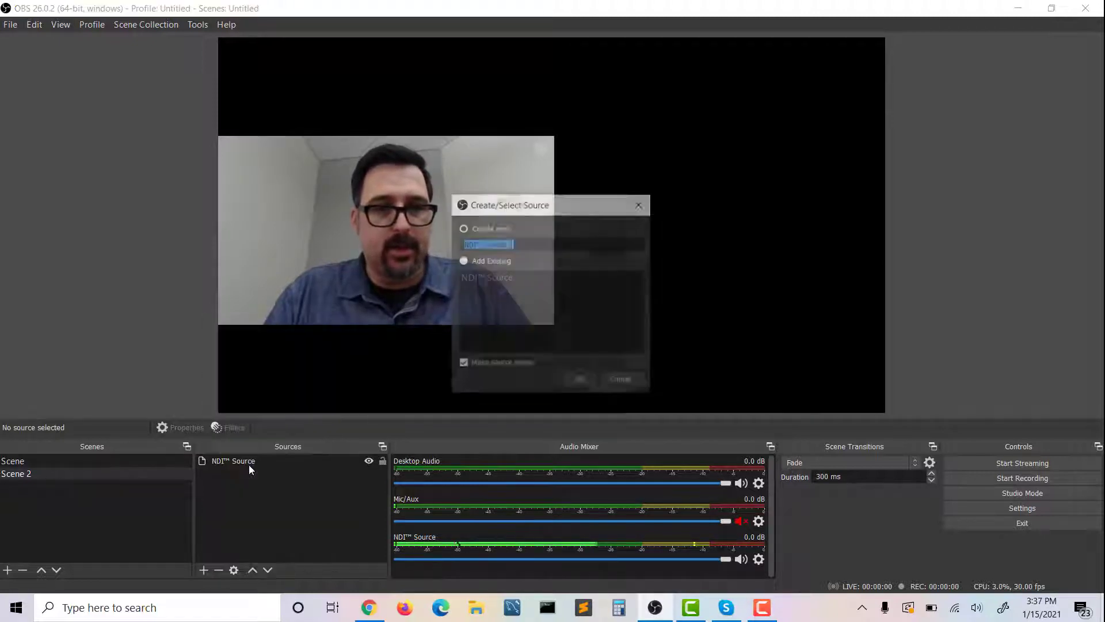
{"action": "left_click", "coordinate": [581, 377]}
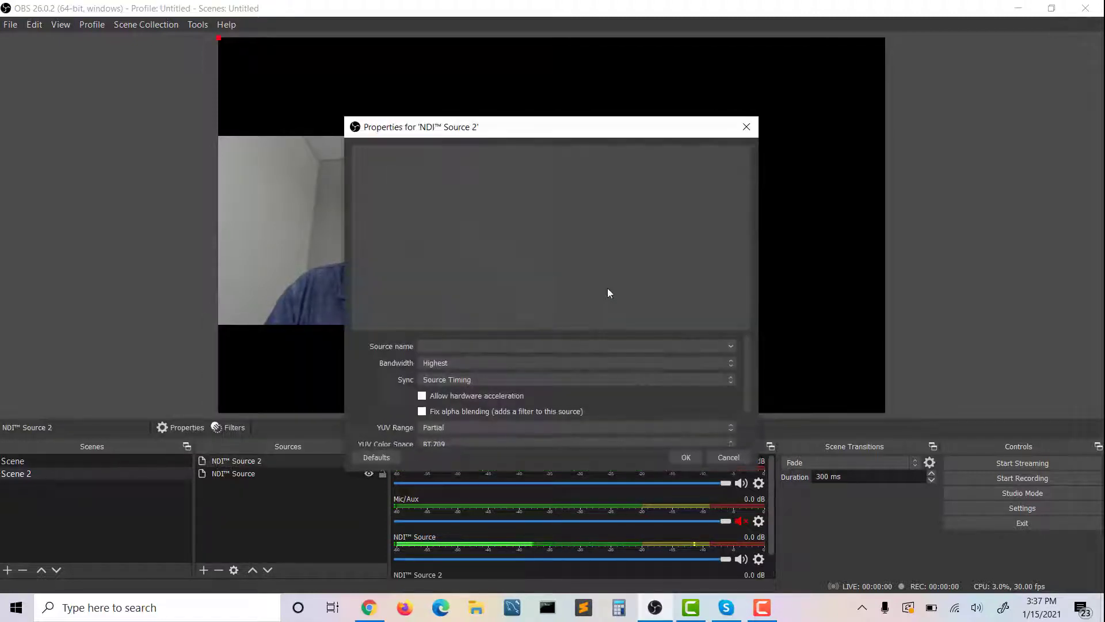
{"action": "left_click", "coordinate": [731, 346]}
{"action": "left_click", "coordinate": [717, 357]}
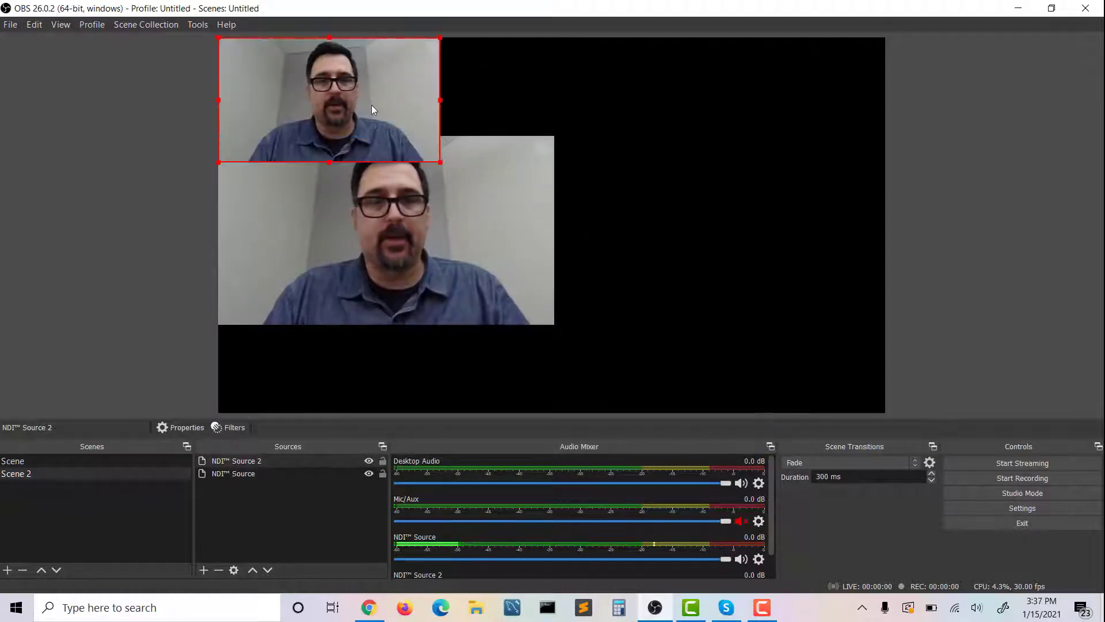
Place the NDI Source 2 video beside the first feed in the canvas's right half and enlarge it slightly
{"action": "left_click_drag", "start_coordinate": [371, 105], "coordinate": [712, 233]}
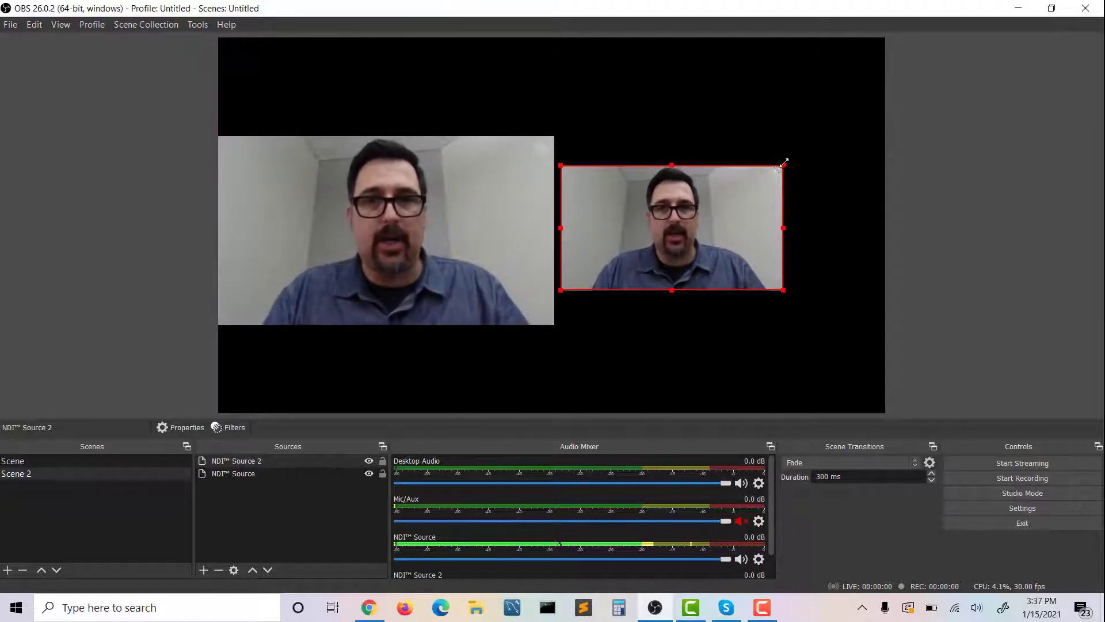
{"action": "left_click_drag", "start_coordinate": [783, 166], "coordinate": [804, 148]}
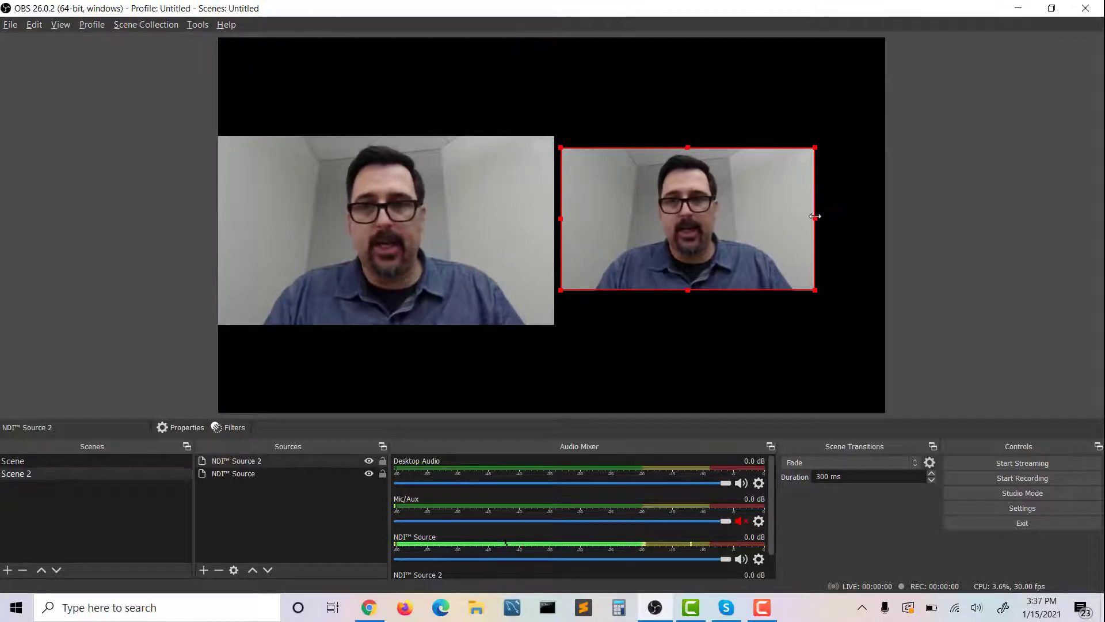
{"action": "mouse_move", "coordinate": [815, 218]}
{"action": "left_mouse_down"}
{"action": "mouse_move", "coordinate": [655, 230]}
{"action": "mouse_move", "coordinate": [737, 237]}
{"action": "mouse_move", "coordinate": [690, 232]}
{"action": "mouse_move", "coordinate": [825, 222]}
{"action": "mouse_move", "coordinate": [802, 219]}
{"action": "mouse_move", "coordinate": [814, 219]}
{"action": "left_mouse_up"}
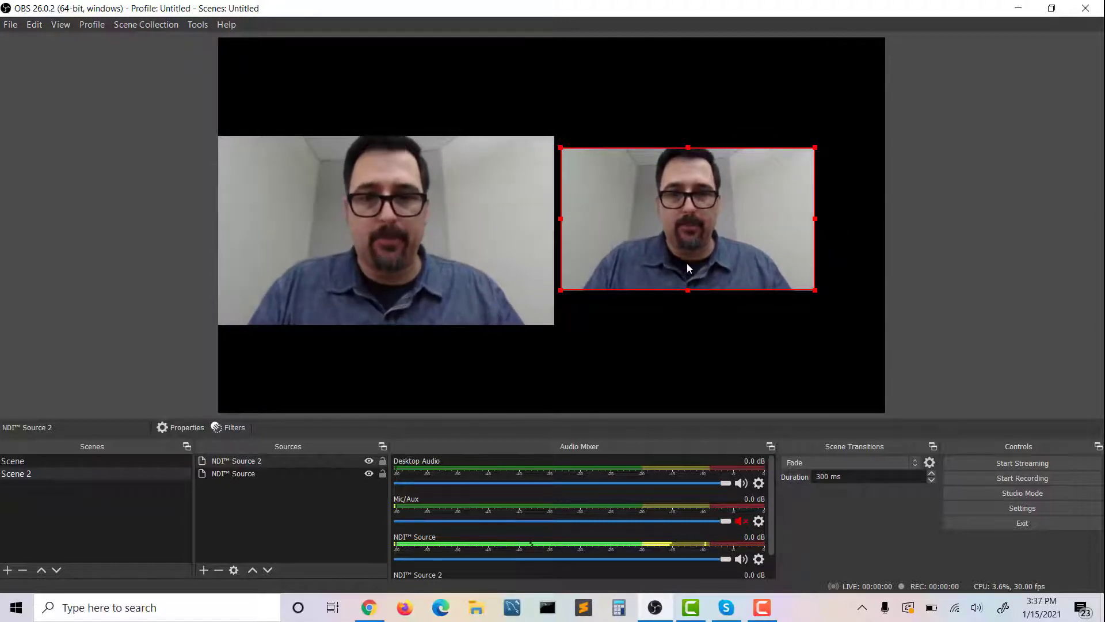
{"action": "left_click_drag", "start_coordinate": [651, 259], "coordinate": [679, 268]}
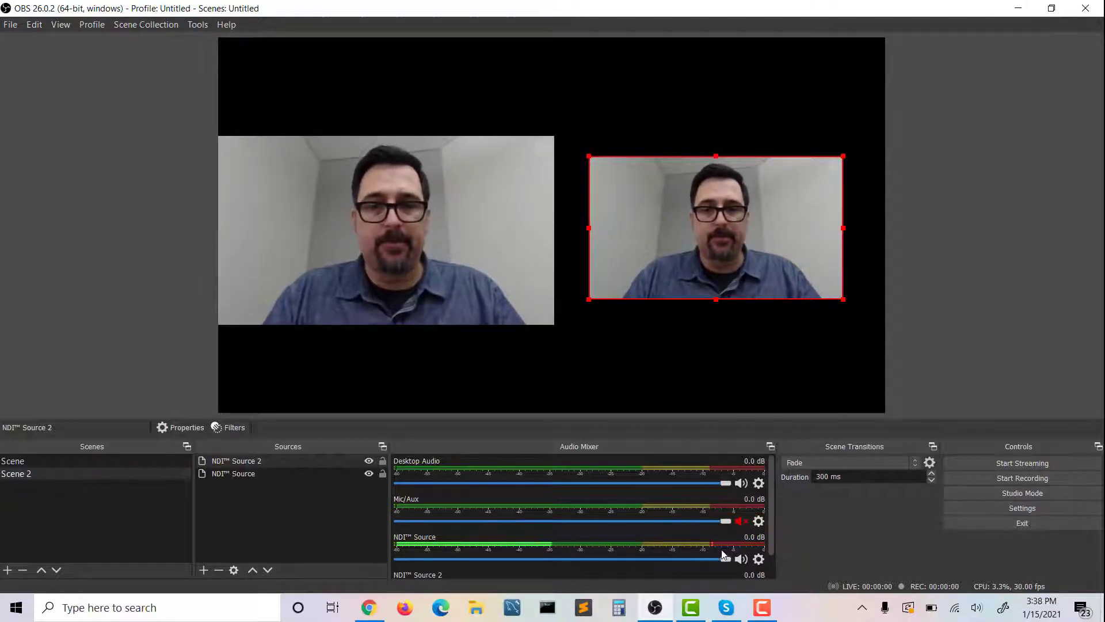
Mute NDI Source in the audio mixer, leaving NDI Source 2 as the audible feed
{"action": "scroll", "coordinate": [711, 541], "scroll_direction": "down", "scroll_amount": 1}
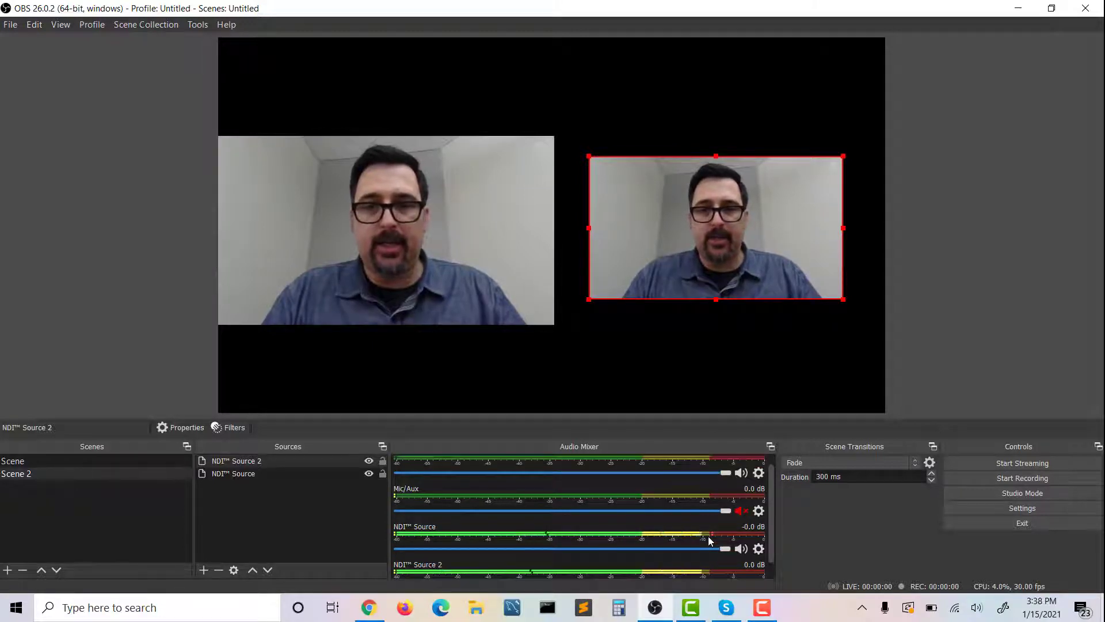
{"action": "left_click", "coordinate": [572, 549]}
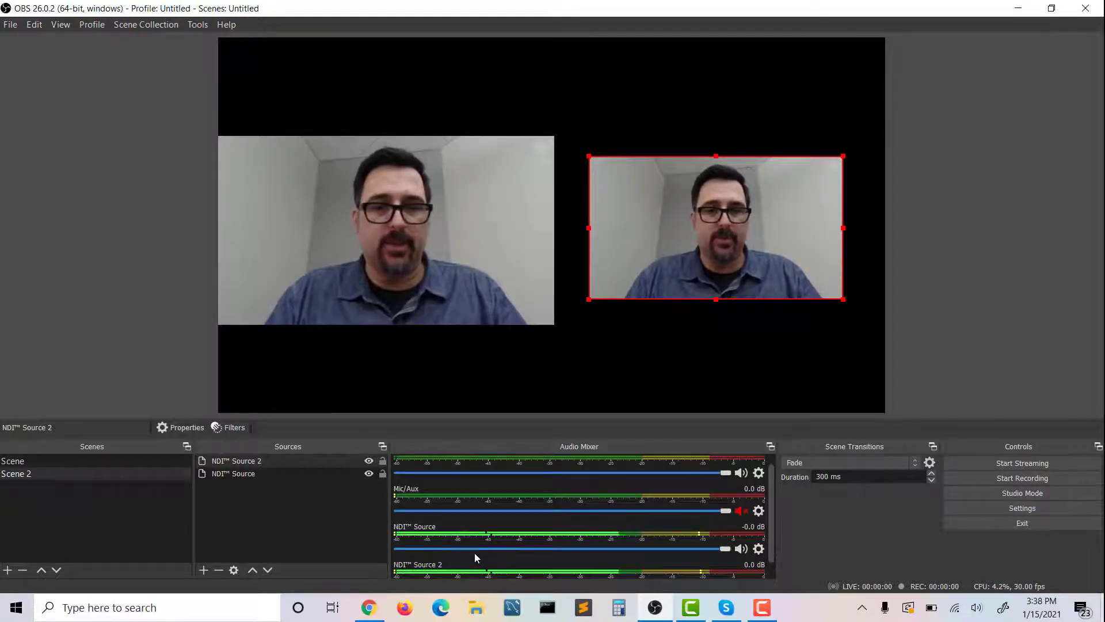
{"action": "scroll", "coordinate": [557, 547], "scroll_direction": "down", "scroll_amount": 1}
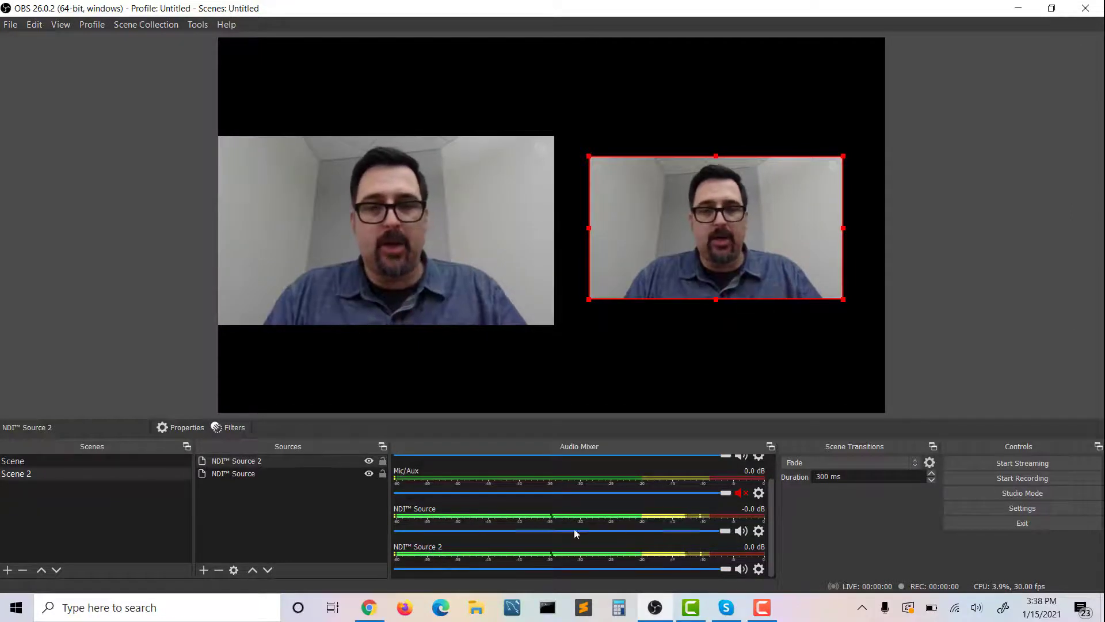
{"action": "left_click", "coordinate": [741, 531]}
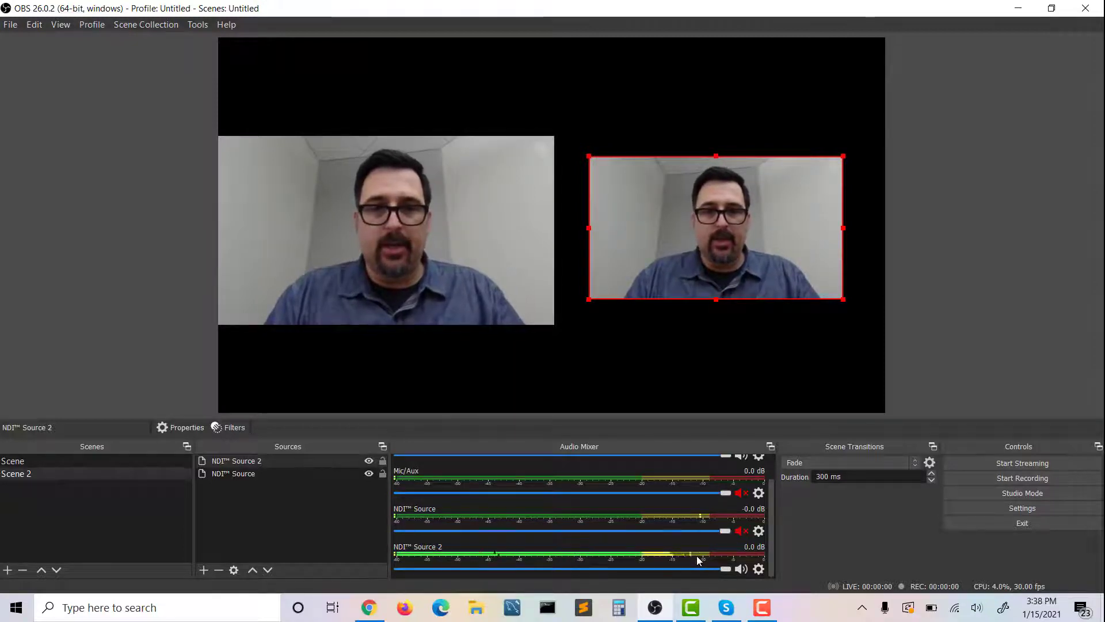
{"action": "scroll", "coordinate": [697, 558], "scroll_direction": "up", "scroll_amount": 1}
{"action": "scroll", "coordinate": [697, 557], "scroll_direction": "up", "scroll_amount": 2}
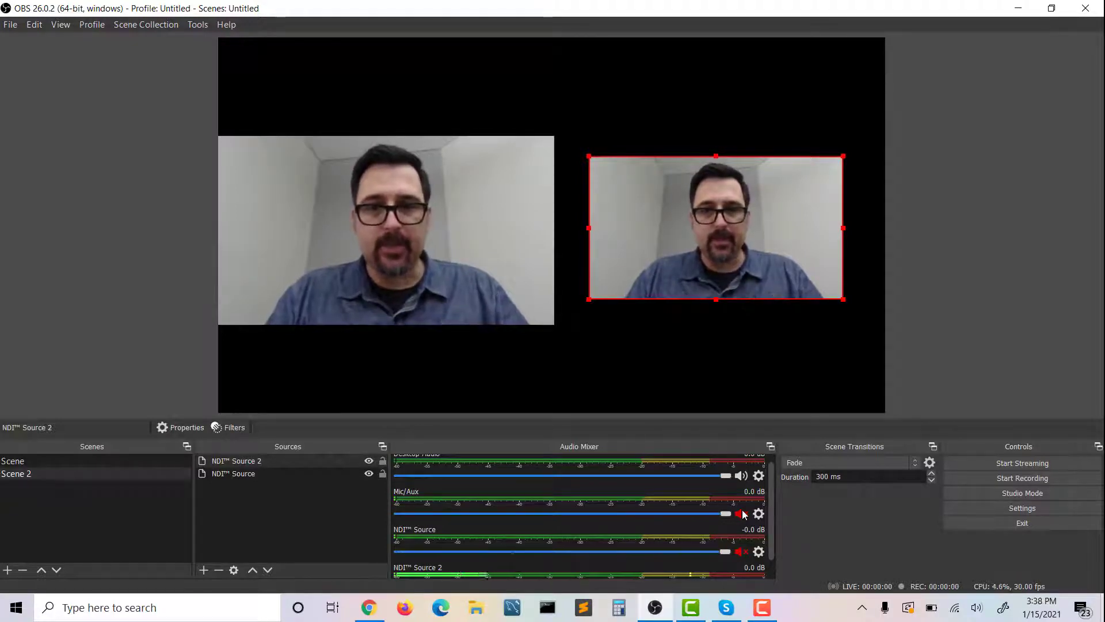
{"action": "scroll", "coordinate": [741, 514], "scroll_direction": "down", "scroll_amount": 1}
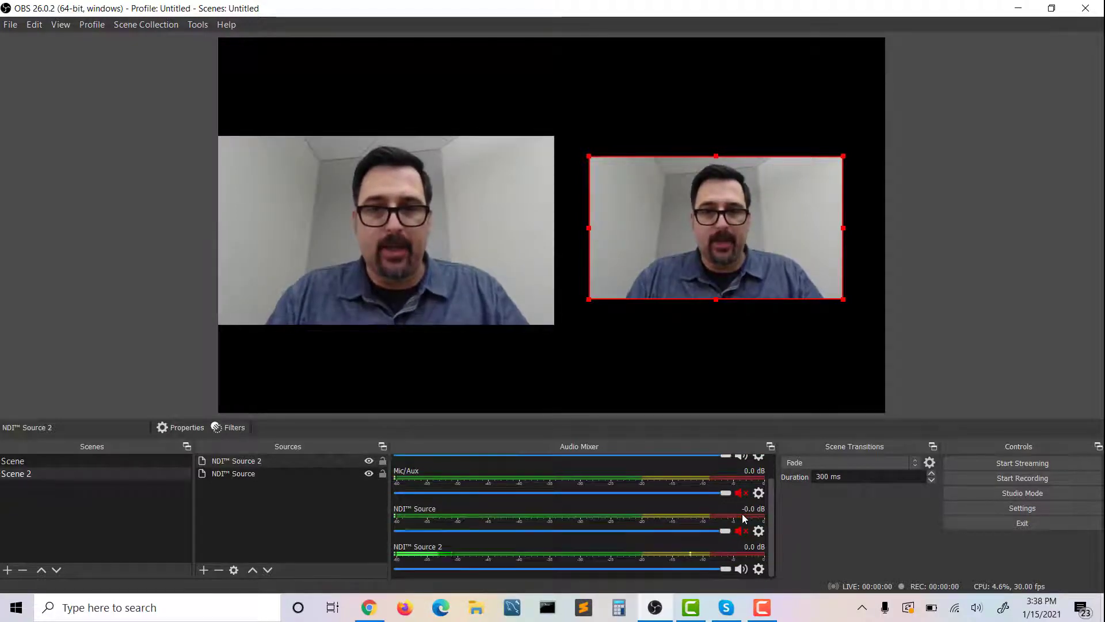
Review the stream service settings and confirm the streaming output with the veryfast CPU preset, baseline profile and zerolatency tune
{"action": "left_click", "coordinate": [986, 506]}
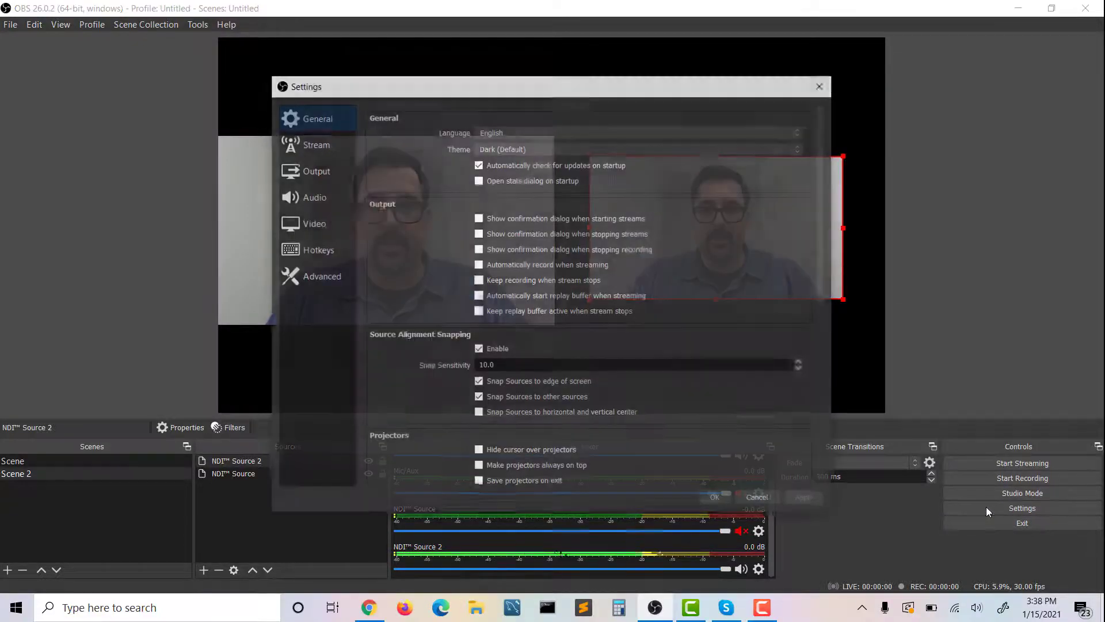
{"action": "left_click", "coordinate": [317, 148]}
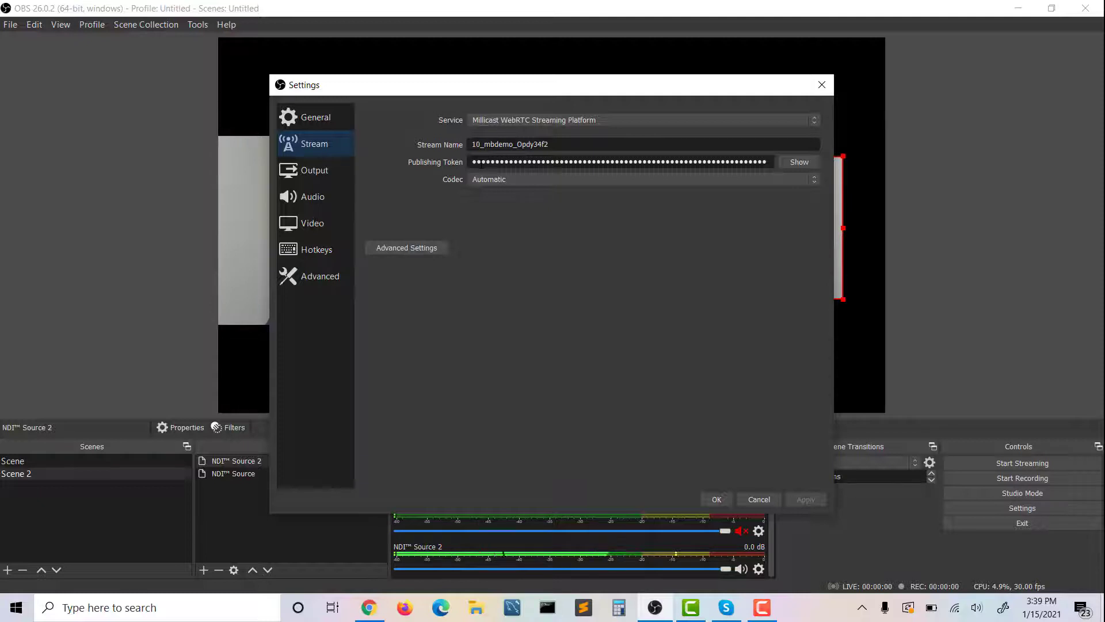
{"action": "left_click", "coordinate": [334, 172]}
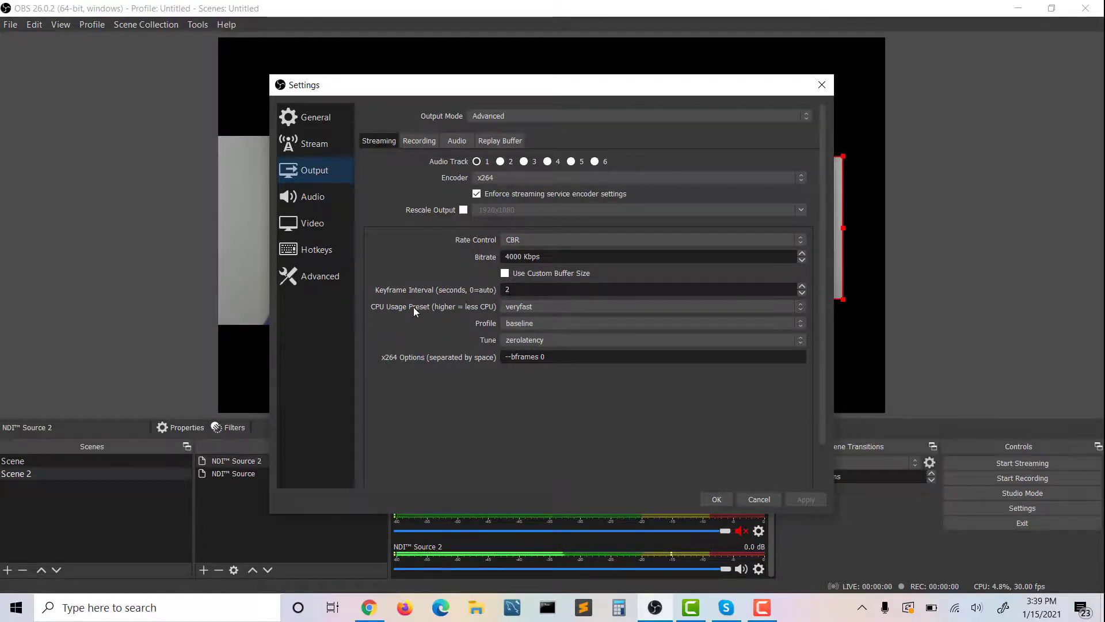
{"action": "left_click", "coordinate": [506, 308]}
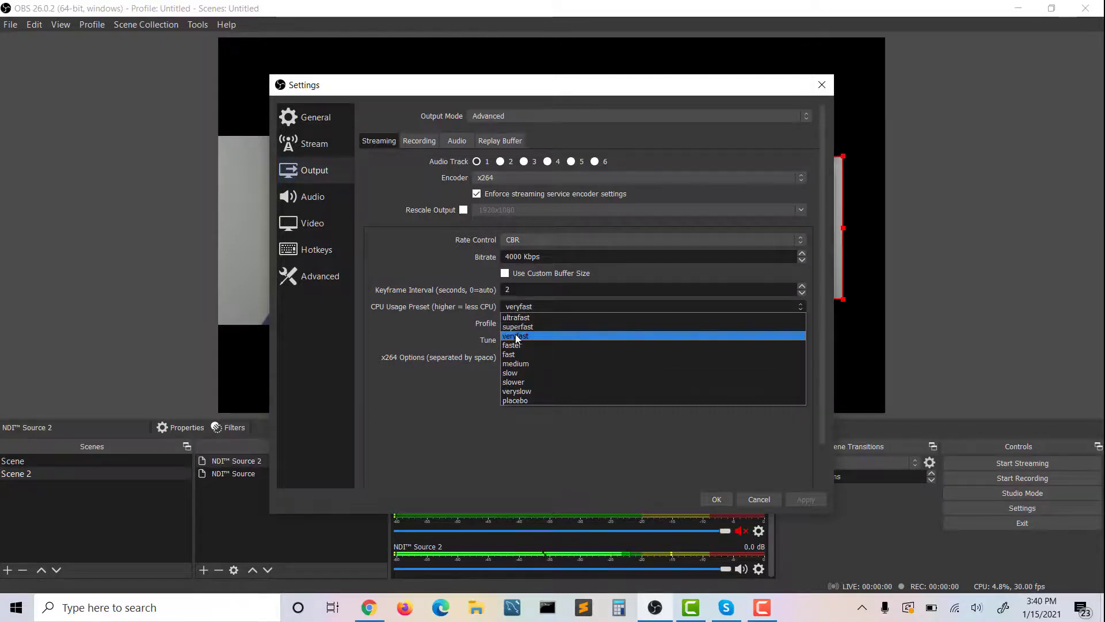
{"action": "left_click", "coordinate": [517, 336]}
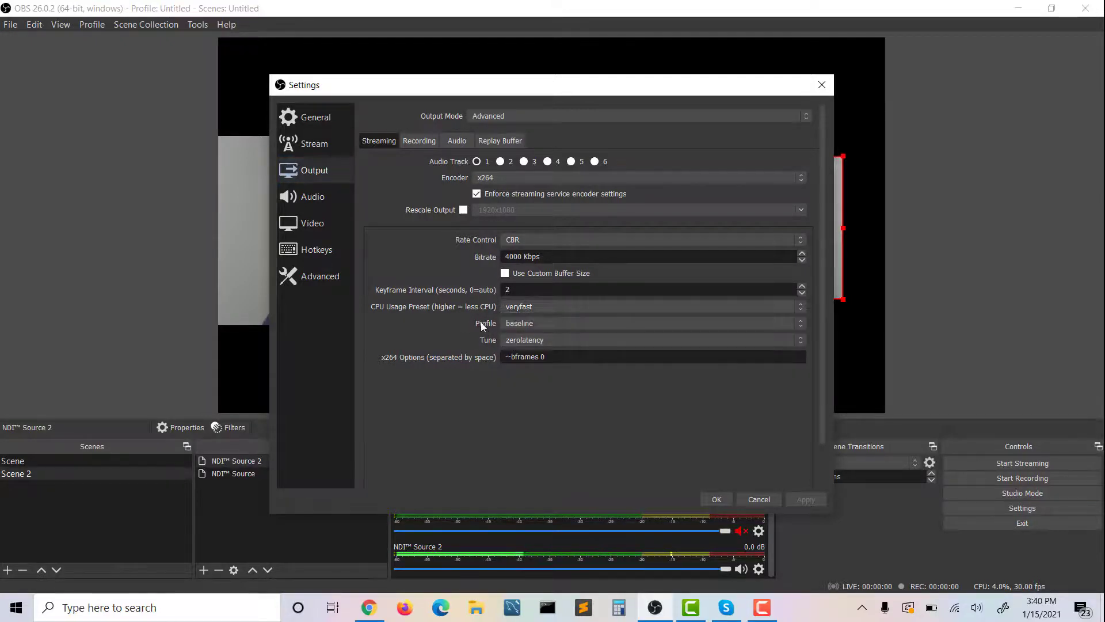
{"action": "left_click", "coordinate": [518, 323]}
{"action": "left_click", "coordinate": [488, 339]}
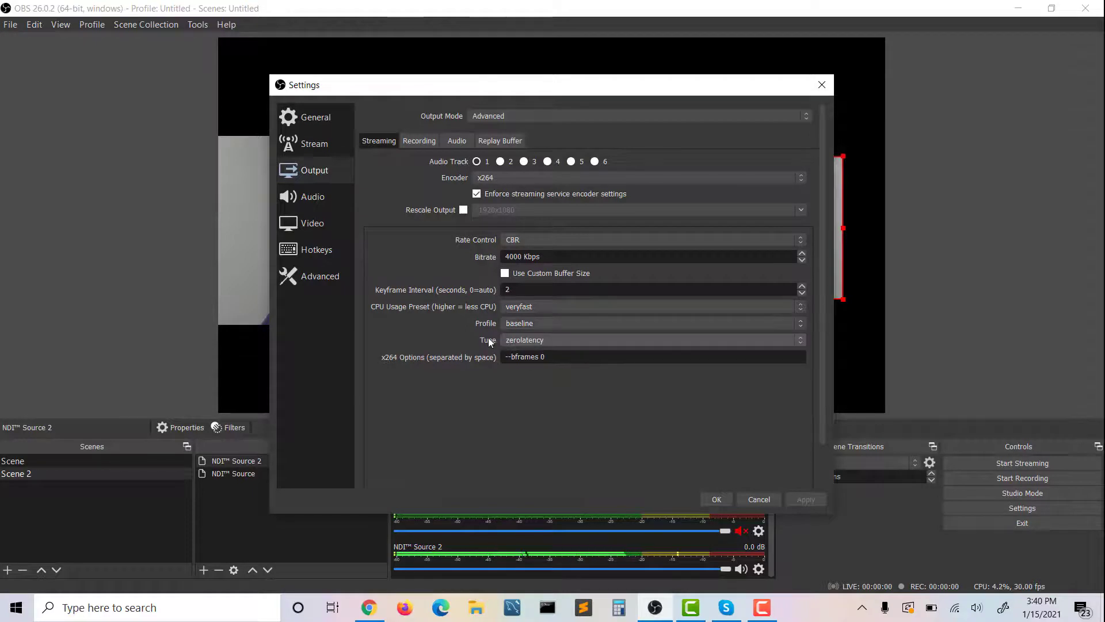
{"action": "left_click", "coordinate": [515, 340]}
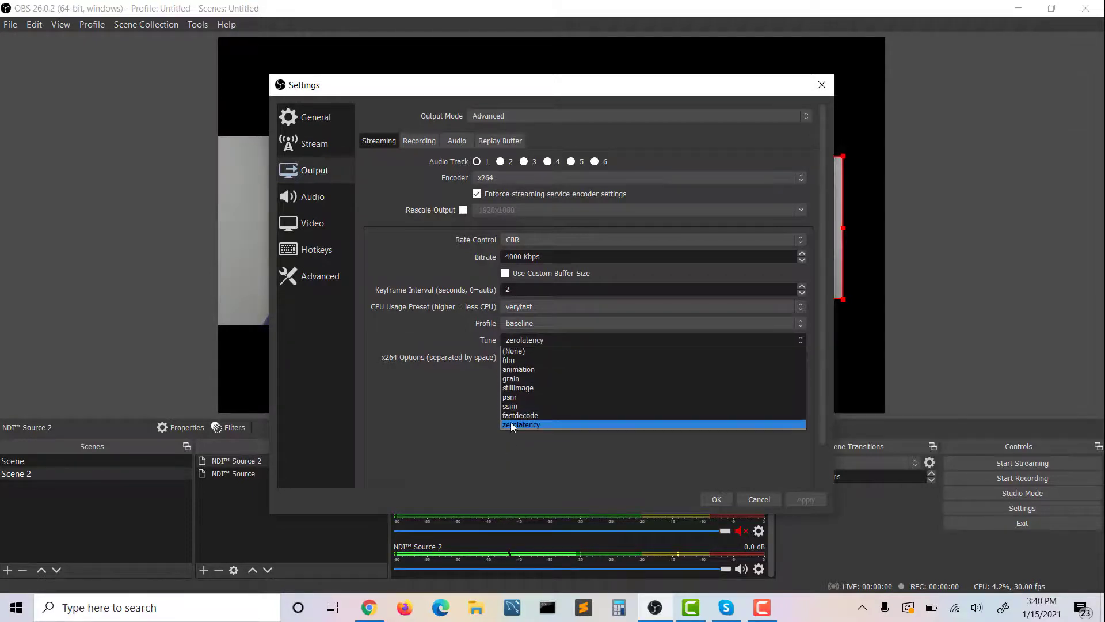
{"action": "left_click", "coordinate": [511, 425]}
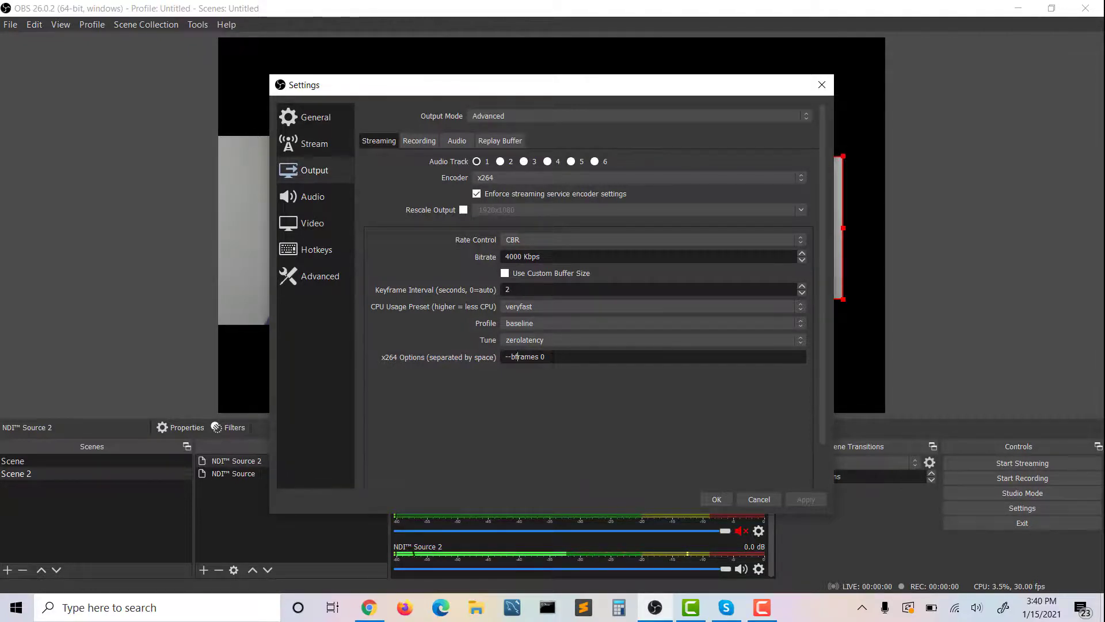
{"action": "left_click", "coordinate": [713, 497]}
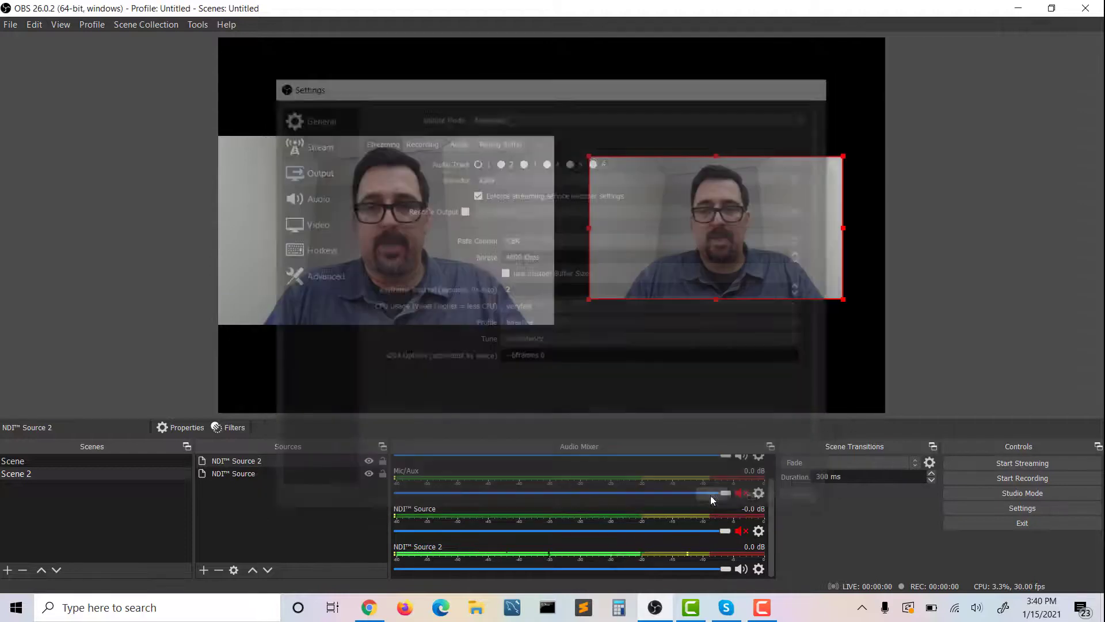
Start streaming, switch to Chrome and mute the video player on the Fall Fling Gala bidding page
{"action": "left_click", "coordinate": [999, 462]}
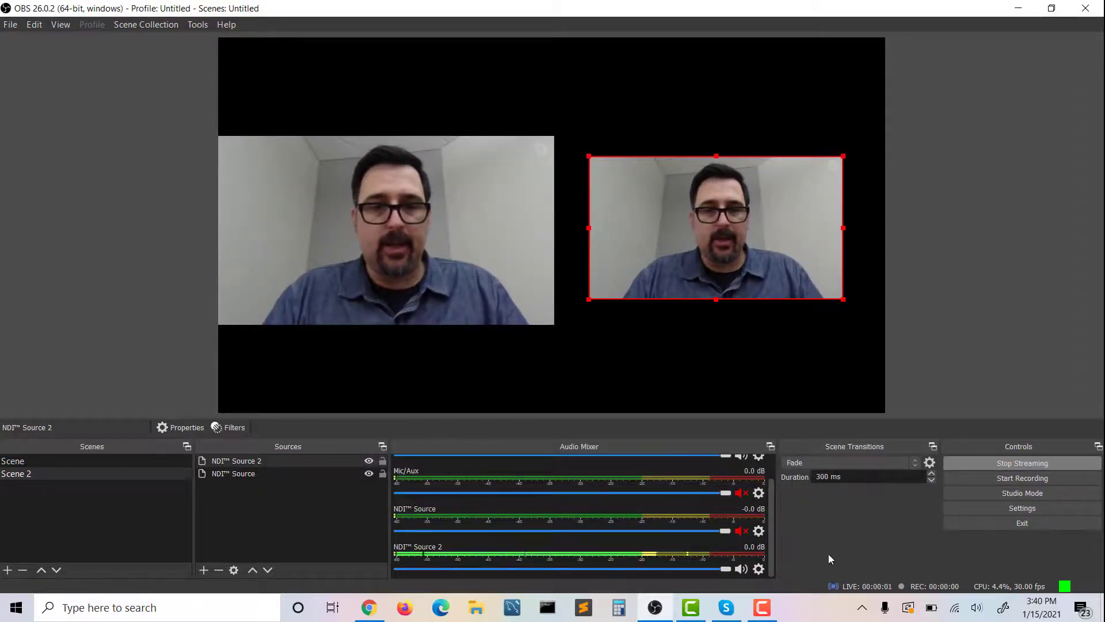
{"action": "left_click", "coordinate": [369, 607]}
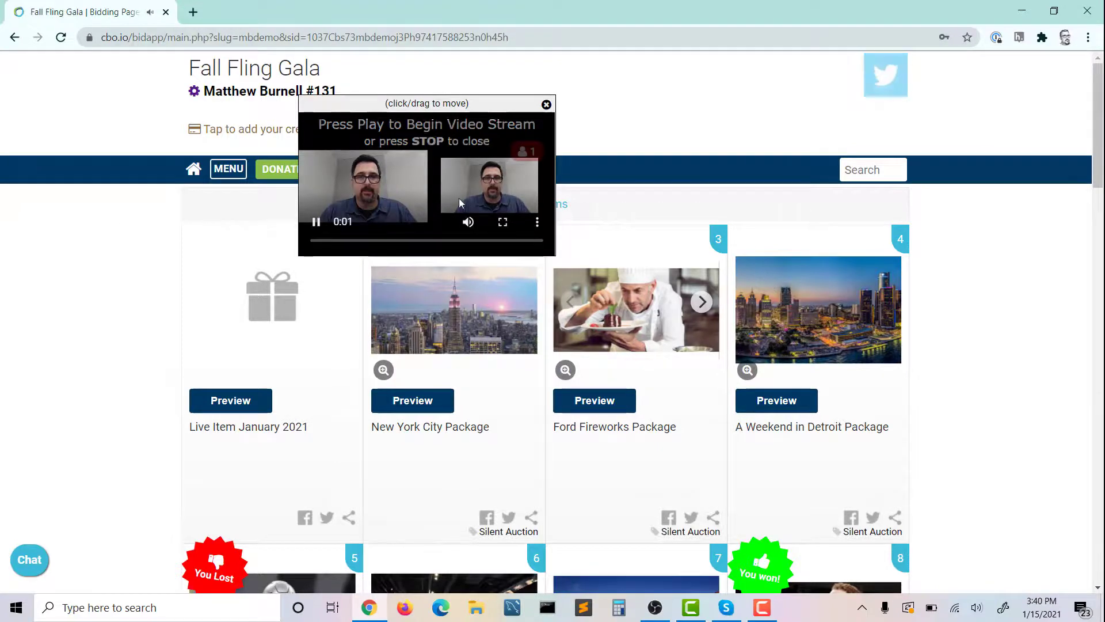
{"action": "left_click", "coordinate": [468, 222]}
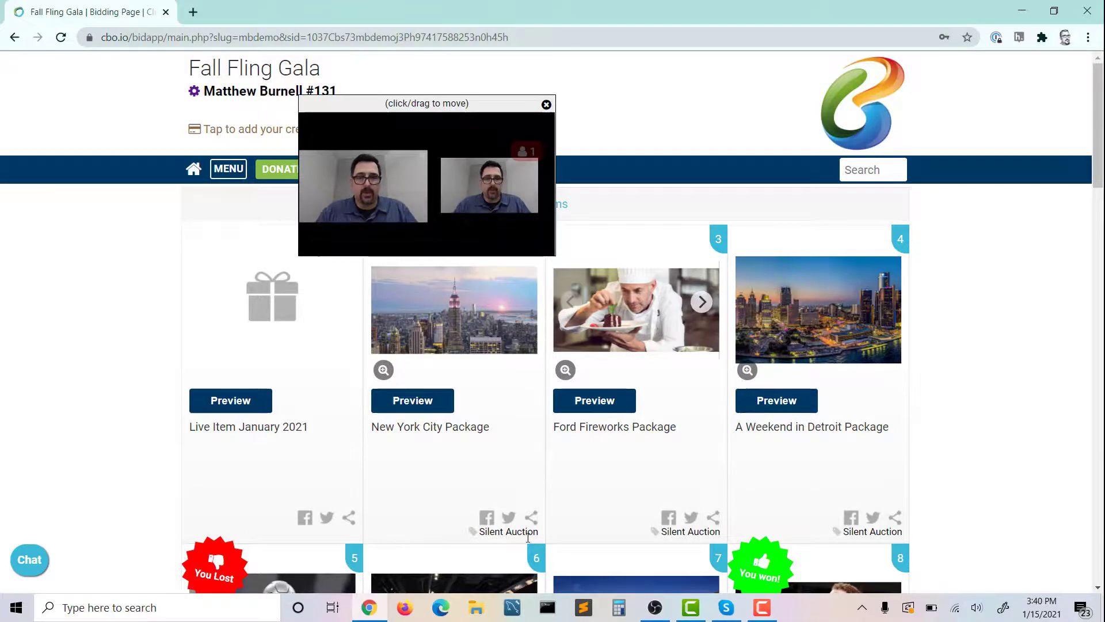
Switch to OBS, make Scene the live scene, and return to Chrome to check the stream on the bidding page
{"action": "left_click", "coordinate": [655, 608]}
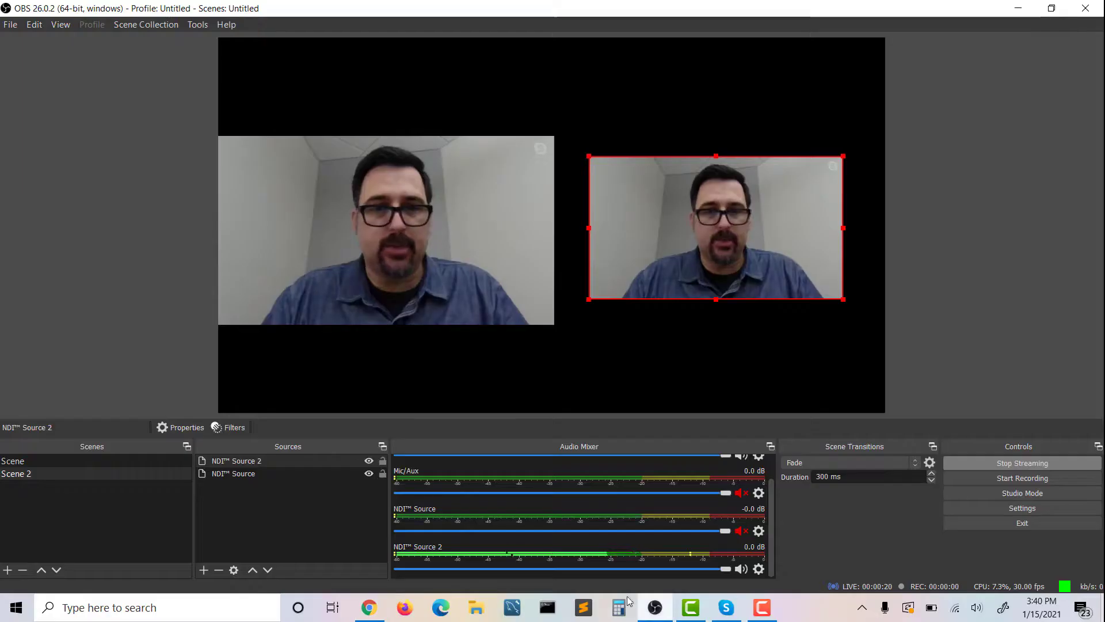
{"action": "left_click", "coordinate": [45, 462]}
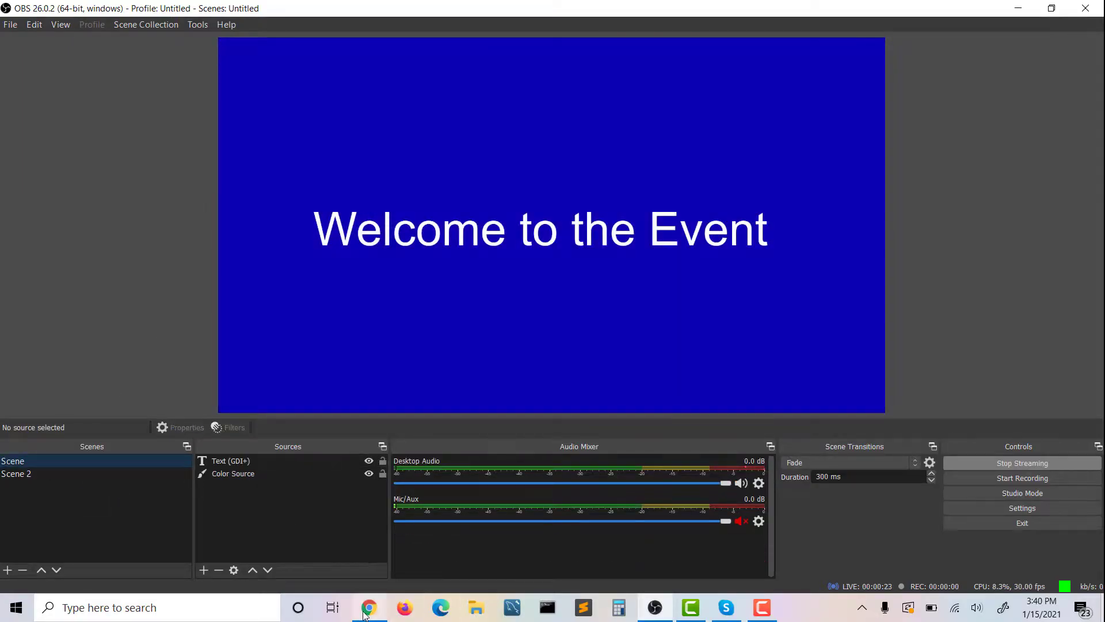
{"action": "left_click", "coordinate": [365, 611]}
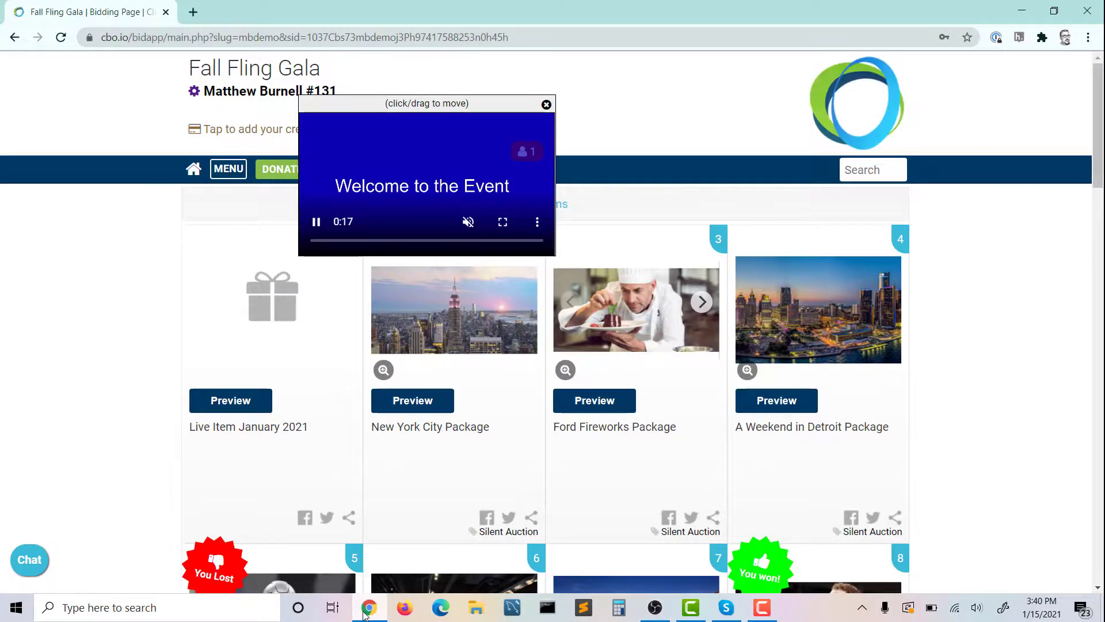
Switch to OBS, make Scene 2 live again, and view the two-feed stream on the Chrome bidding page
{"action": "left_click", "coordinate": [654, 608]}
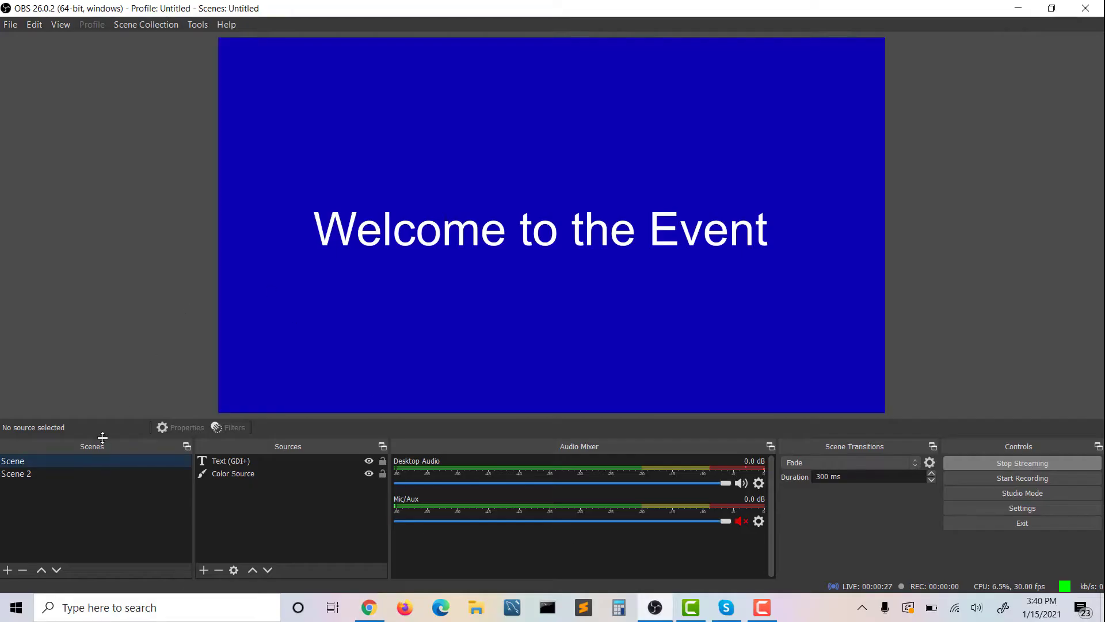
{"action": "left_click", "coordinate": [84, 472]}
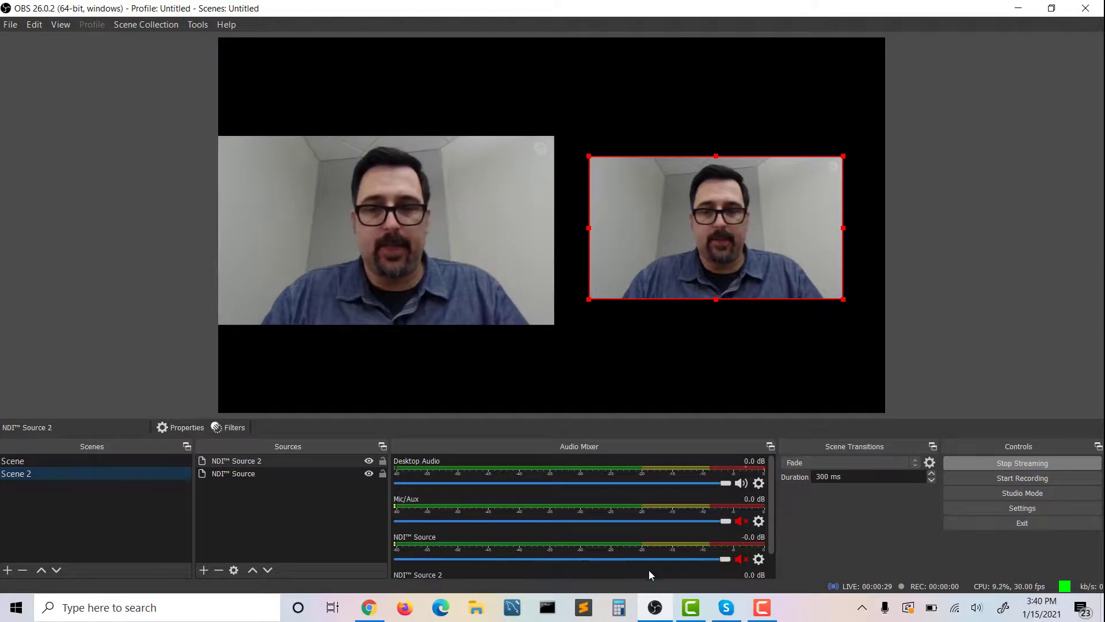
{"action": "mouse_move", "coordinate": [655, 618]}
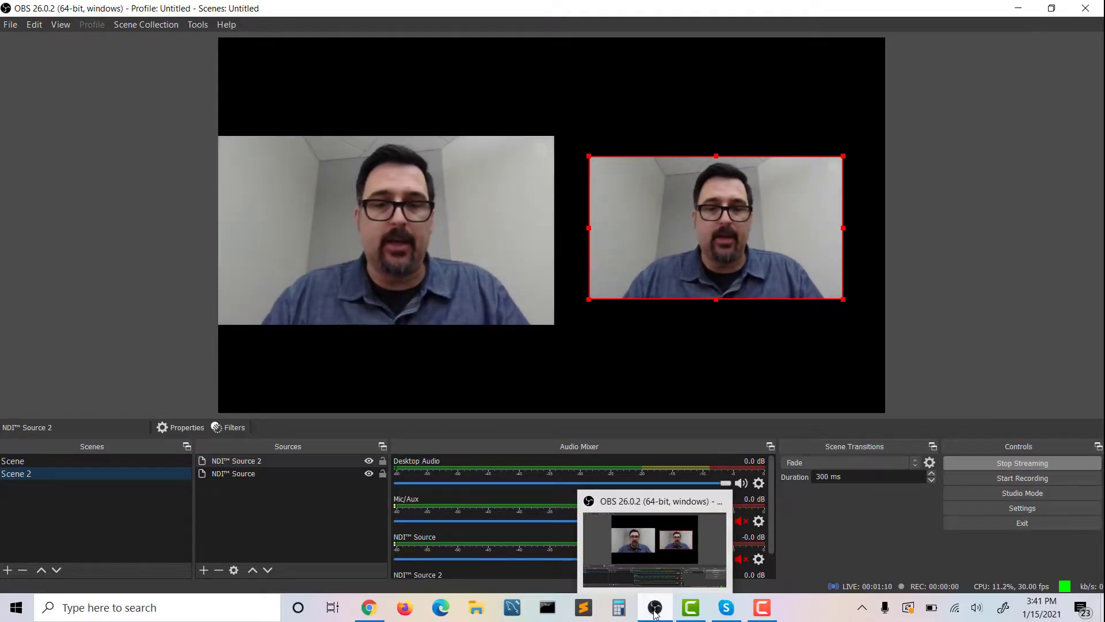
{"action": "left_click", "coordinate": [368, 608]}
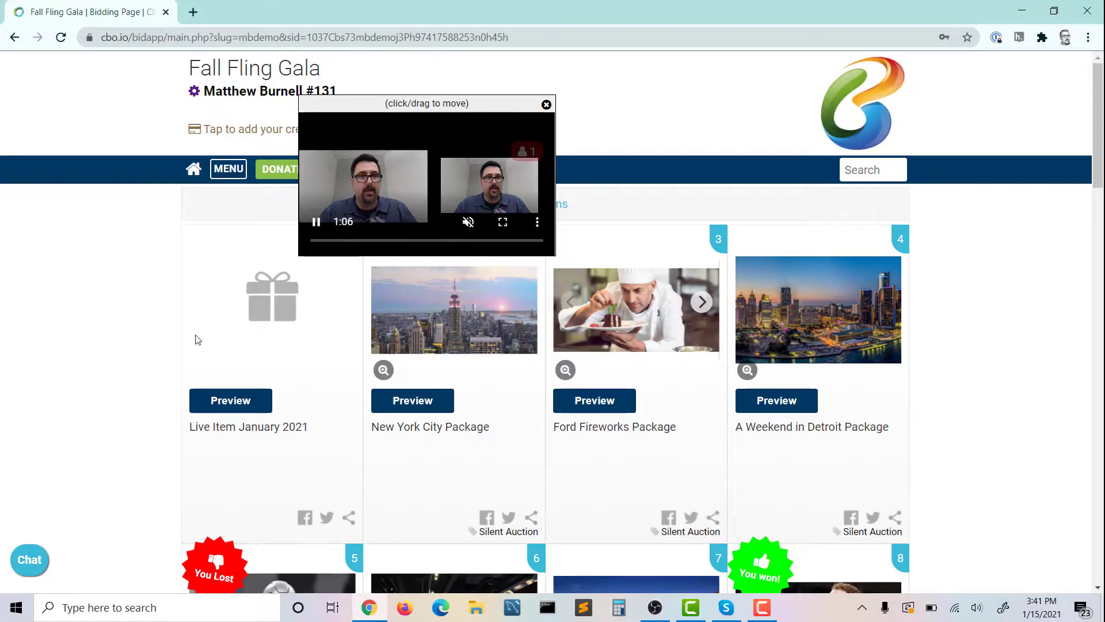
Switch to OBS and examine the streaming statistics for CPU usage and dropped frames, closing the Stats window when done
{"action": "left_click", "coordinate": [655, 609]}
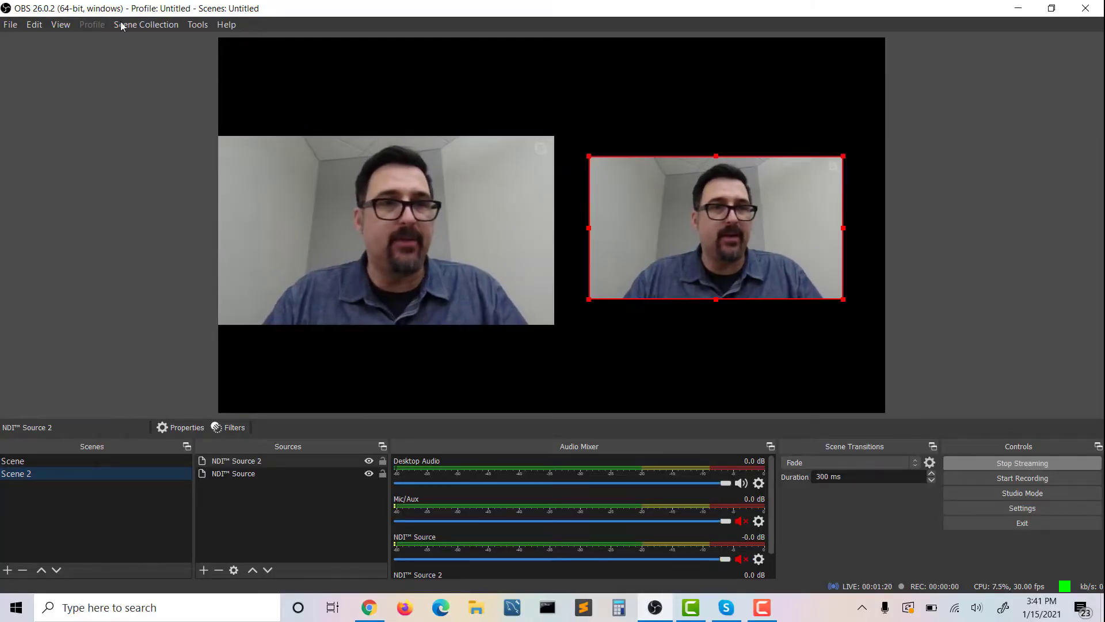
{"action": "left_click", "coordinate": [62, 25]}
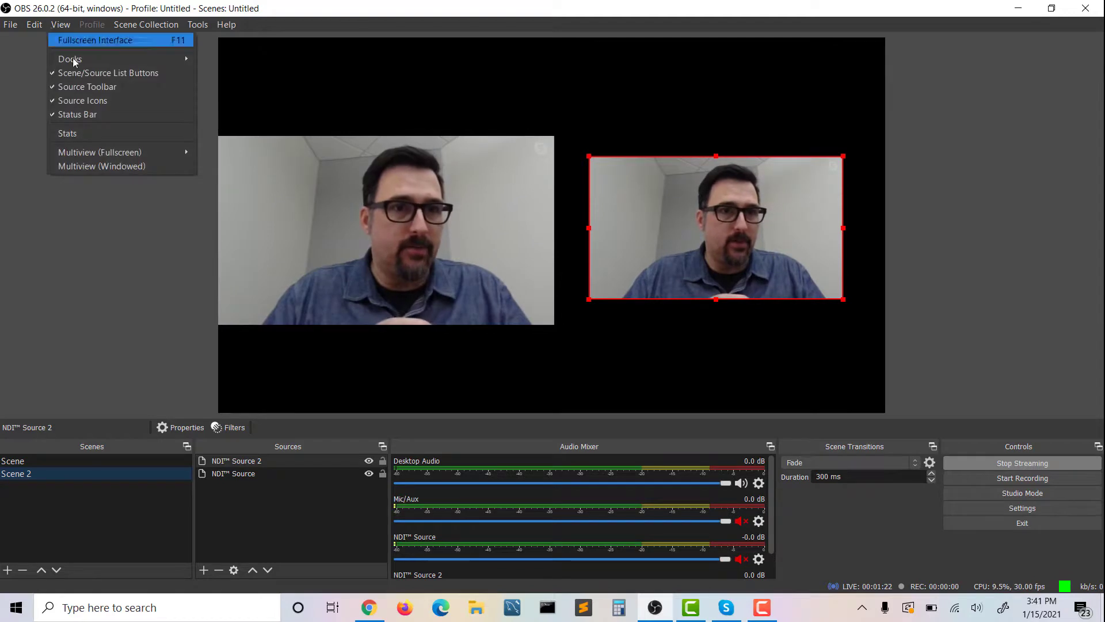
{"action": "left_click", "coordinate": [85, 136]}
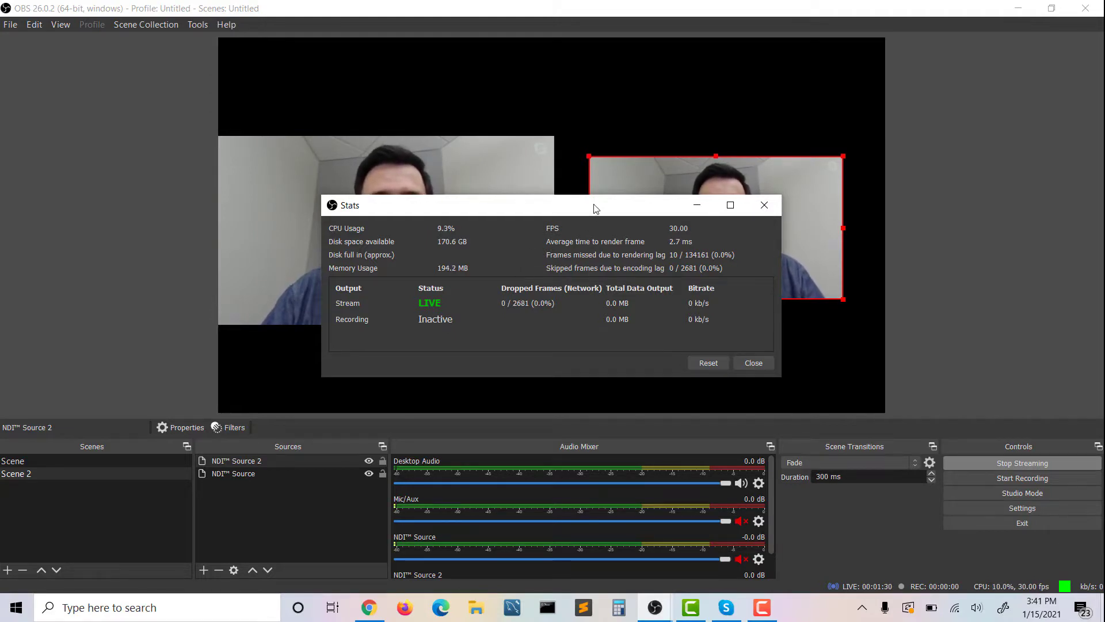
{"action": "left_click_drag", "start_coordinate": [594, 208], "coordinate": [344, 149]}
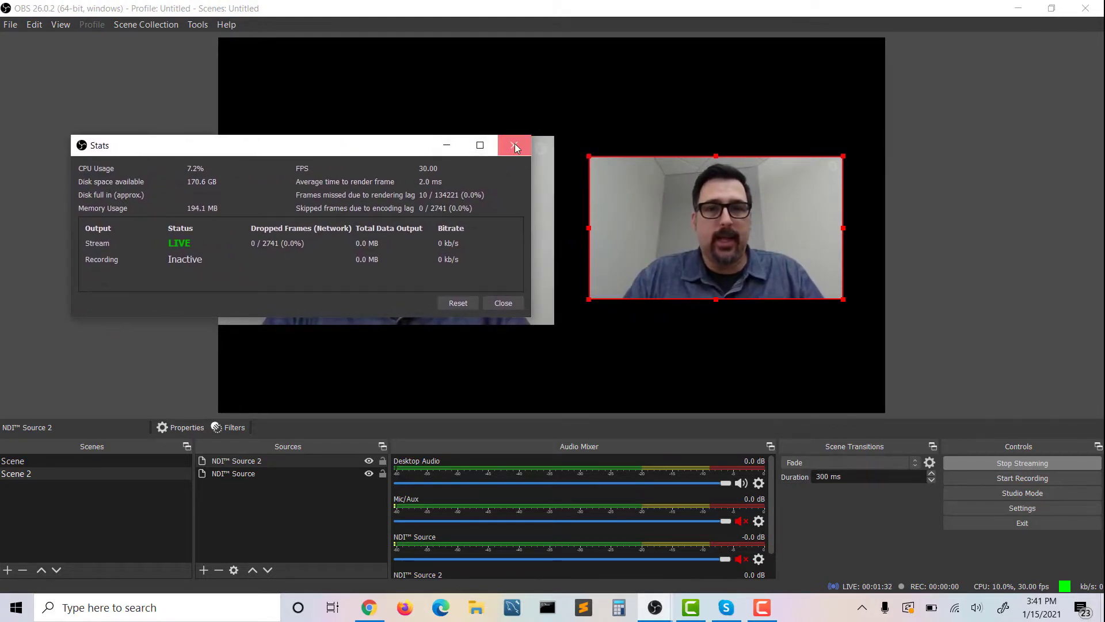
{"action": "left_click", "coordinate": [514, 145]}
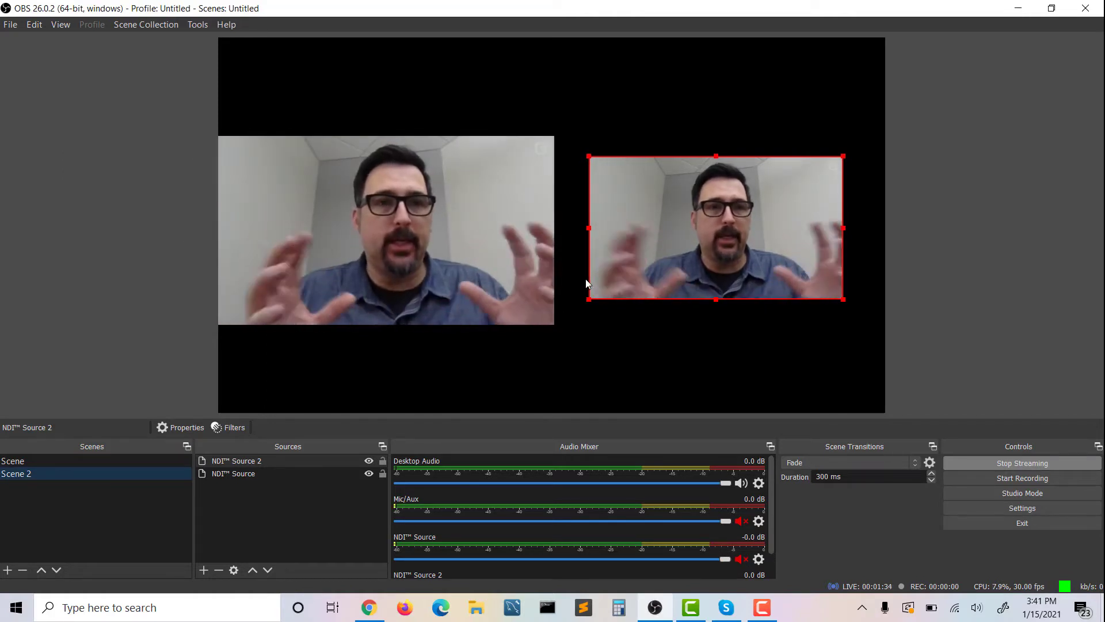